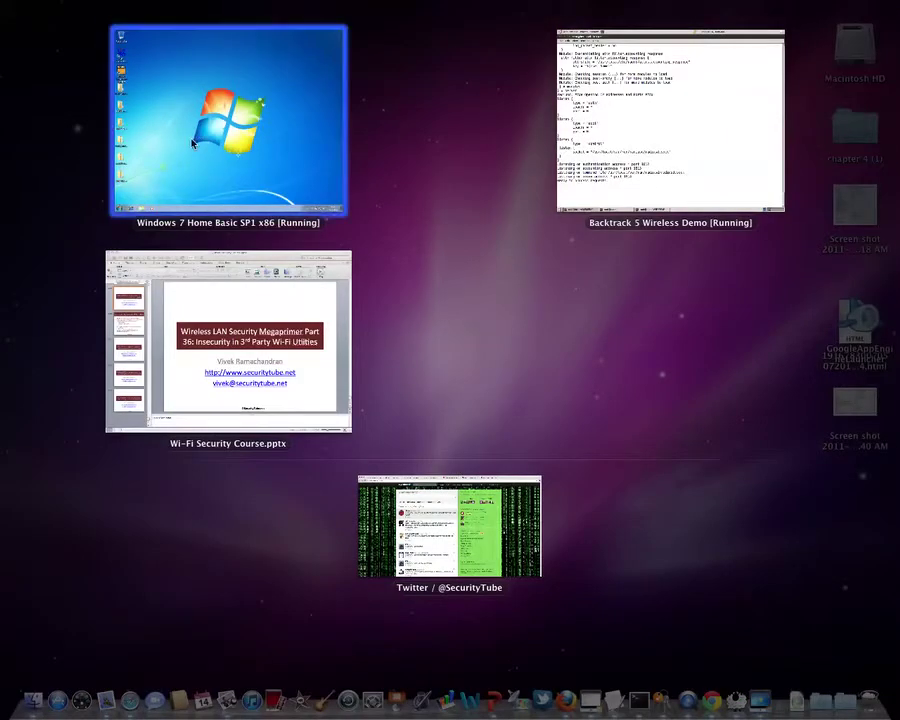
Switch to the Windows 7 virtual machine and open the D-Link Wireless Connection Manager, moving its window toward the desktop's upper area.
{"action": "left_click", "coordinate": [134, 100]}
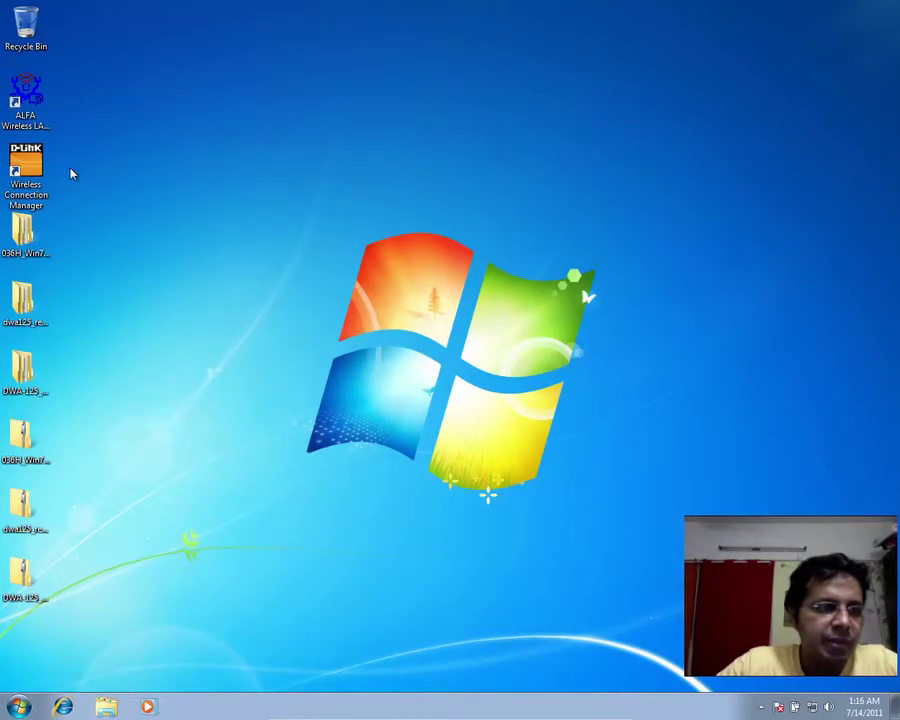
{"action": "double_click", "coordinate": [28, 168]}
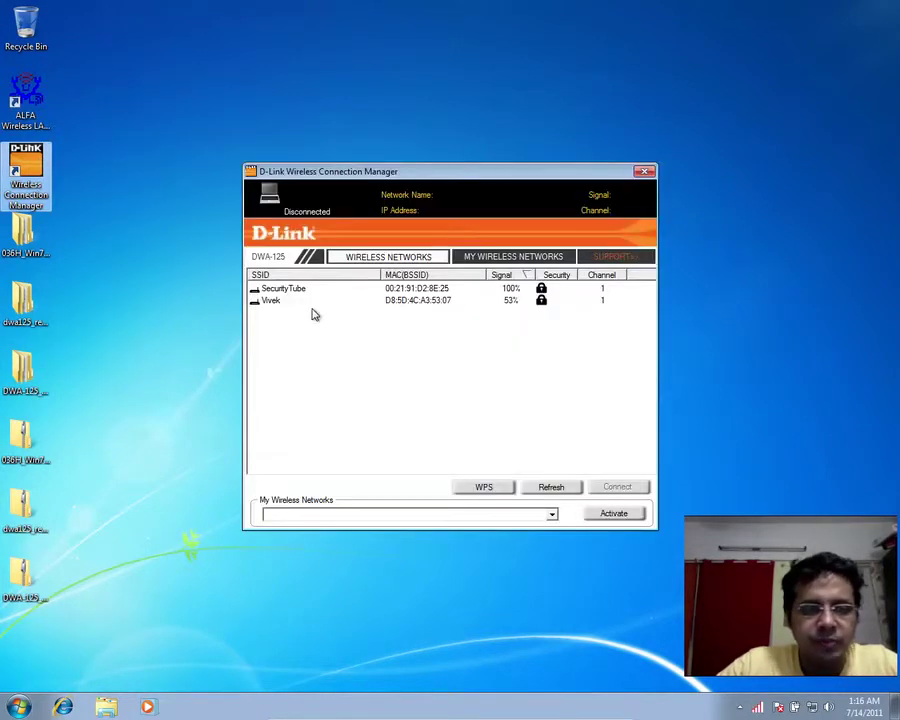
{"action": "left_click_drag", "start_coordinate": [395, 174], "coordinate": [330, 90]}
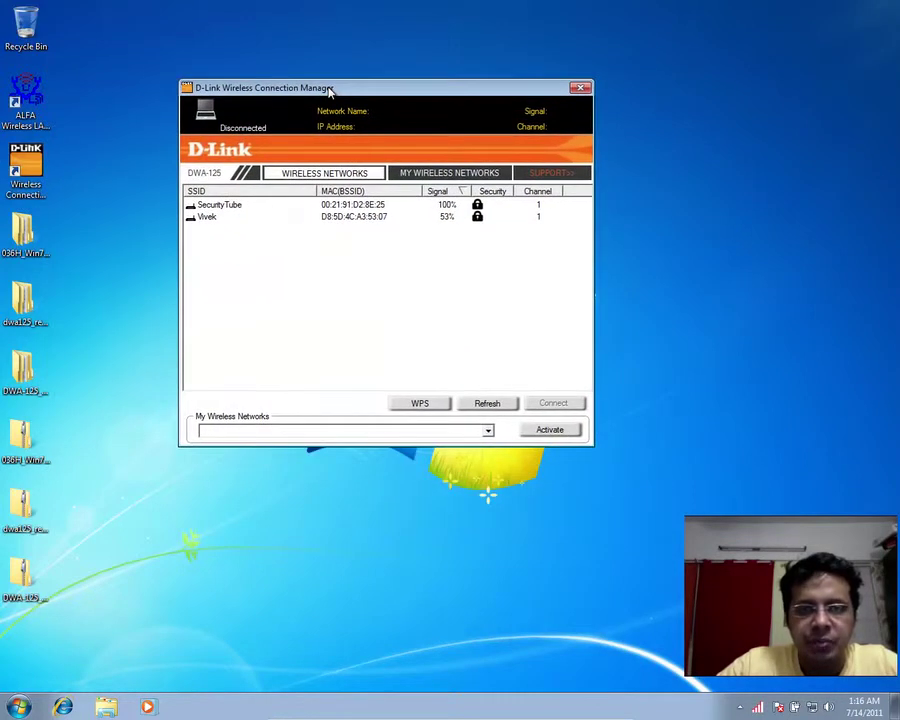
Try to connect directly to the SecurityTube wireless network and dismiss the resulting message.
{"action": "left_click", "coordinate": [236, 207]}
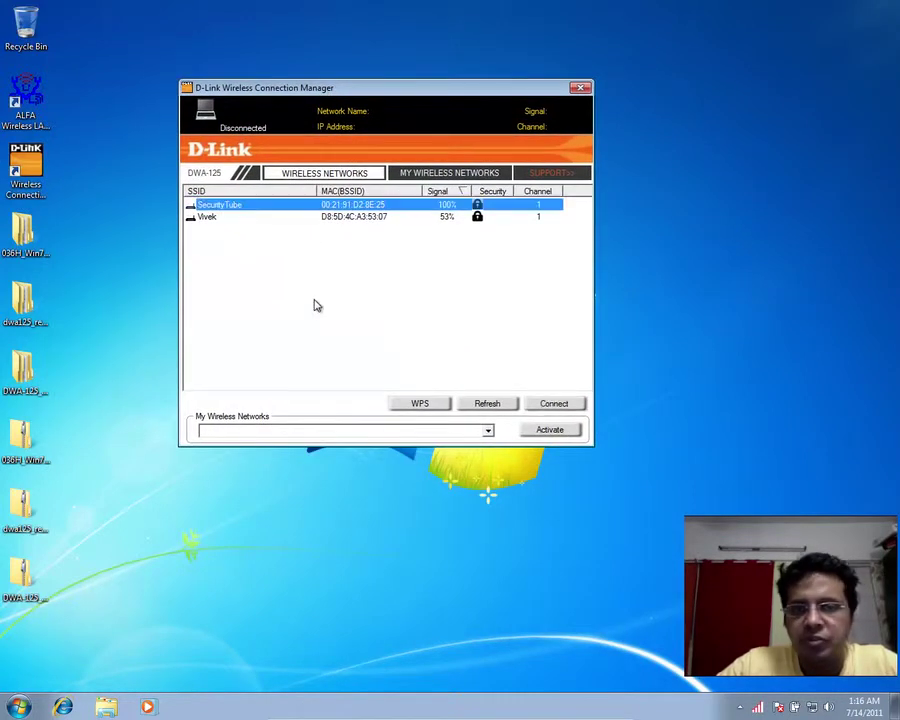
{"action": "left_click", "coordinate": [557, 405]}
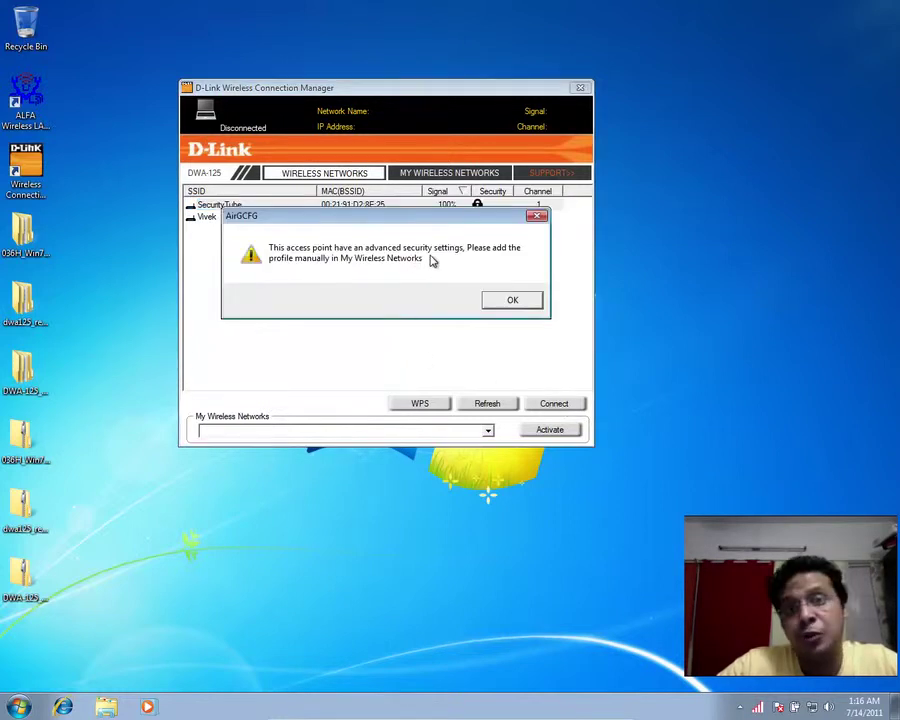
{"action": "left_click", "coordinate": [521, 305]}
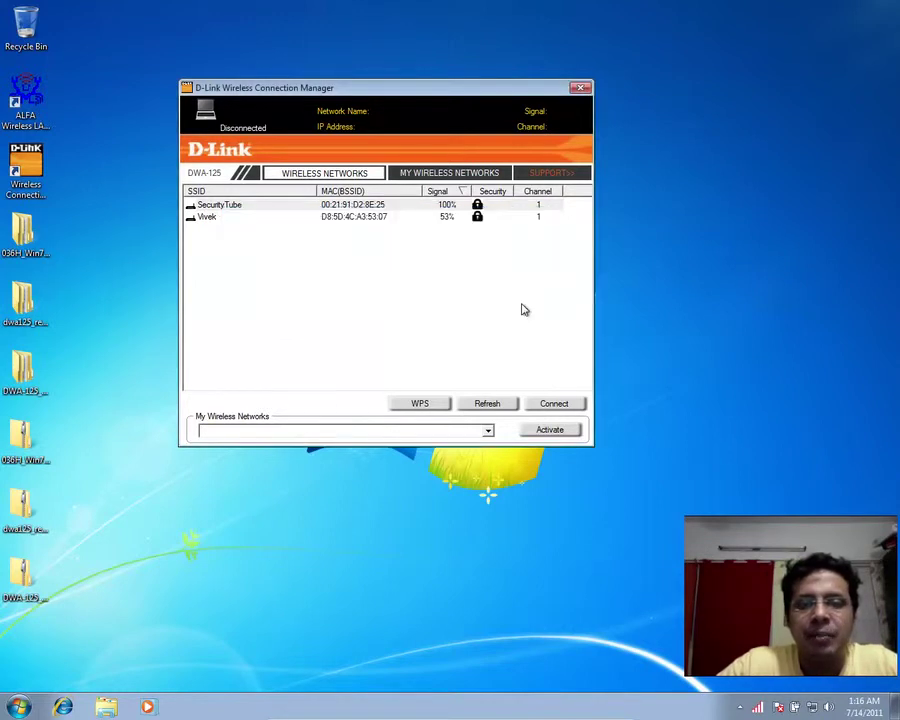
Create a wireless profile named PEAP for the SSID SecurityTube with WPA/WPA2-Enterprise security.
{"action": "left_click", "coordinate": [433, 176]}
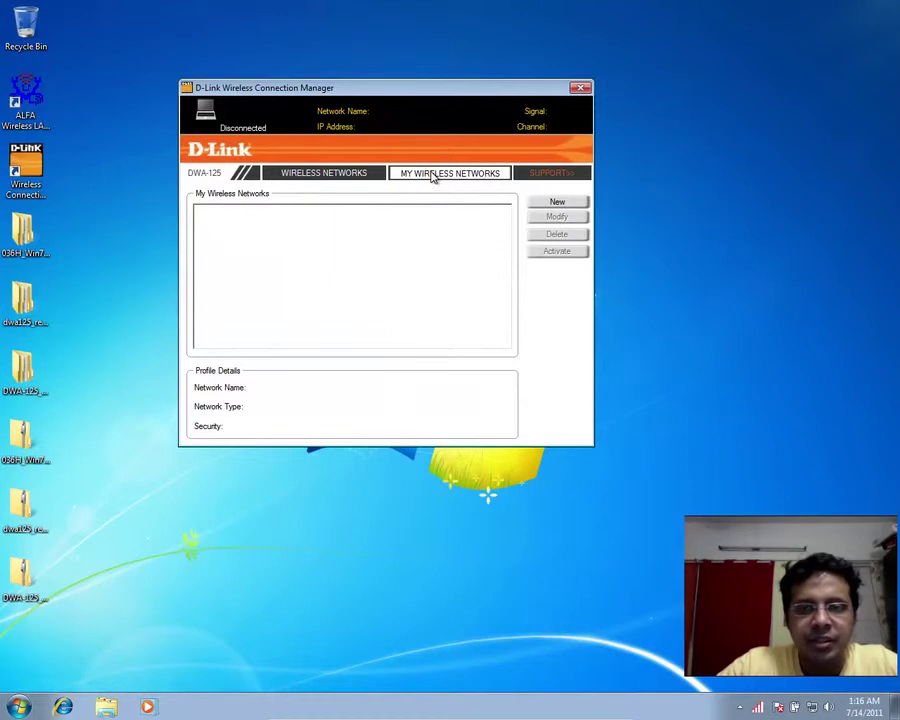
{"action": "left_click", "coordinate": [557, 202]}
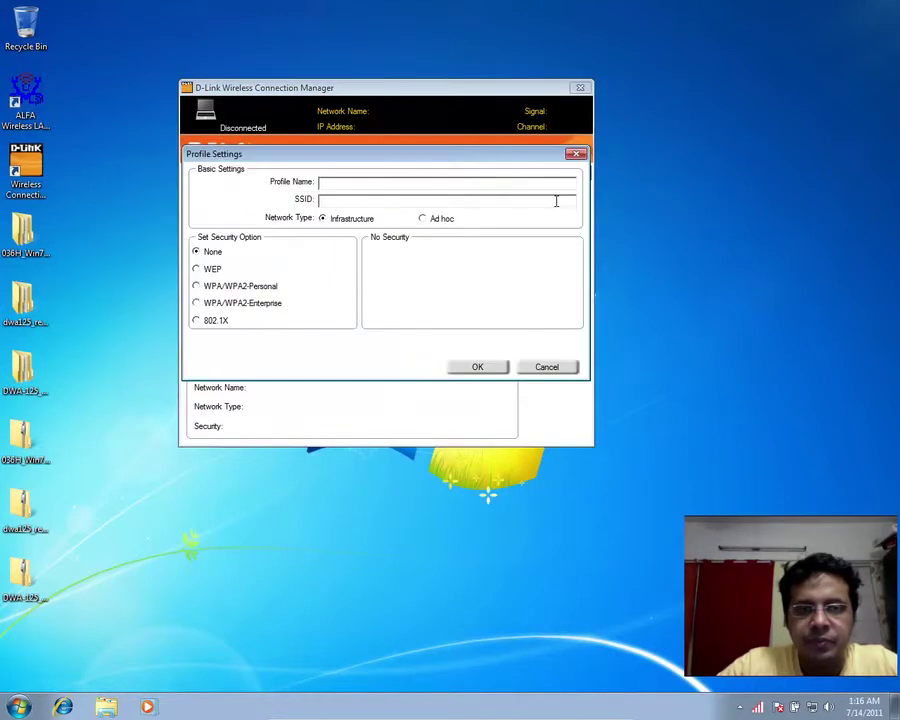
{"action": "left_click", "coordinate": [458, 181]}
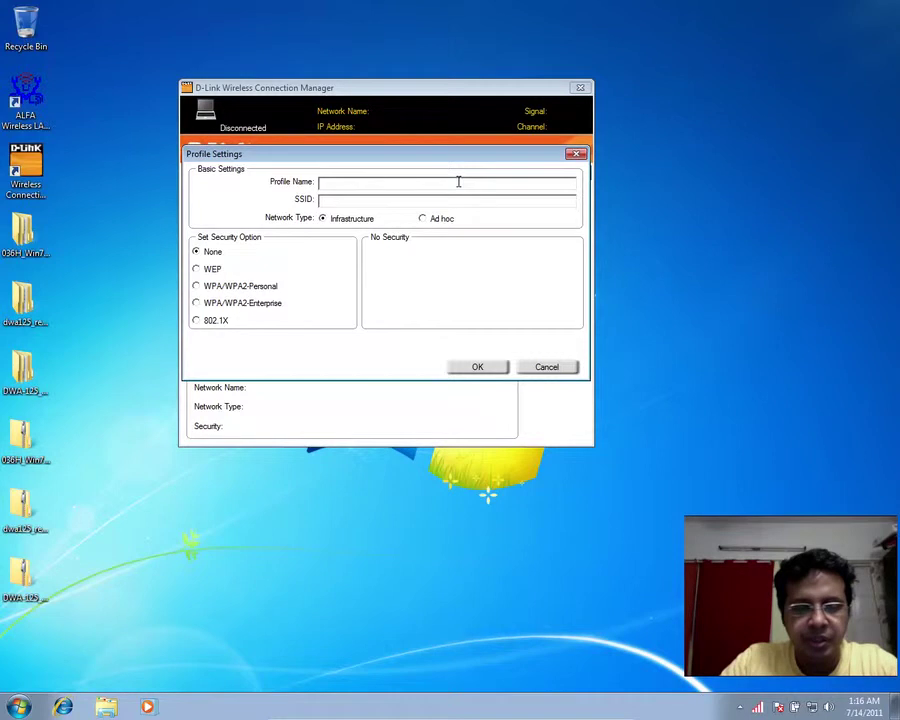
{"action": "type", "text": "PEAP"}
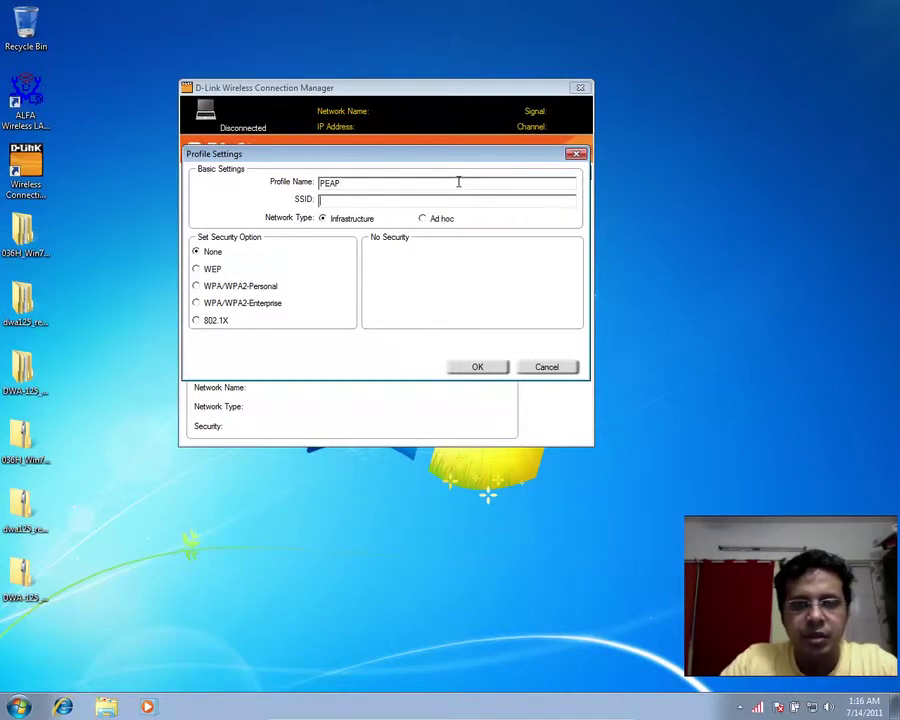
{"action": "type", "text": "SecurityTube"}
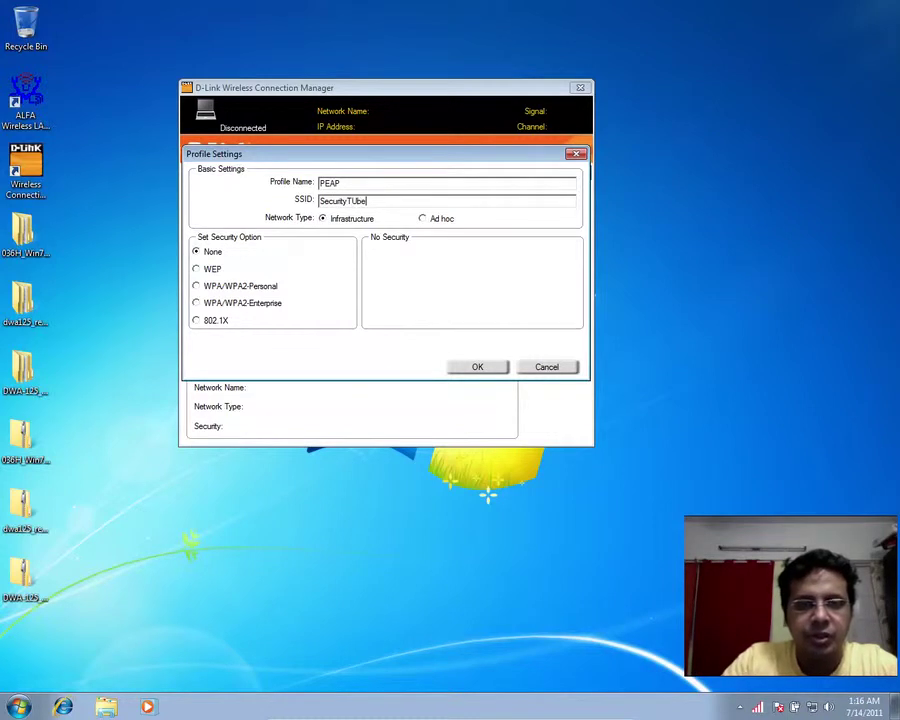
{"action": "key", "text": "BackSpace"}
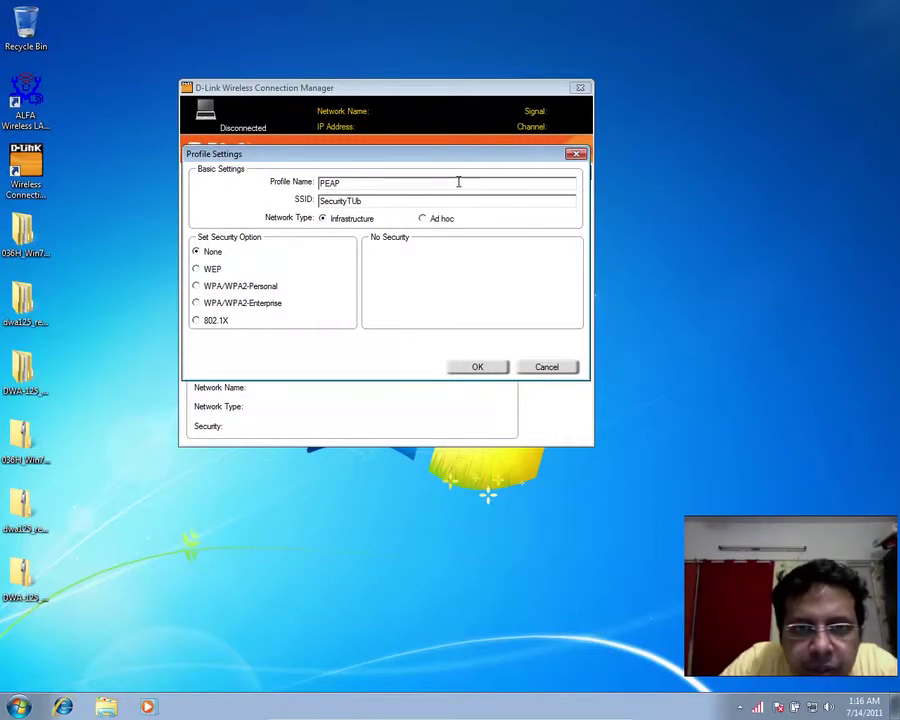
{"action": "key", "text": "BackSpace"}
{"action": "key", "text": "BackSpace"}
{"action": "type", "text": "ube"}
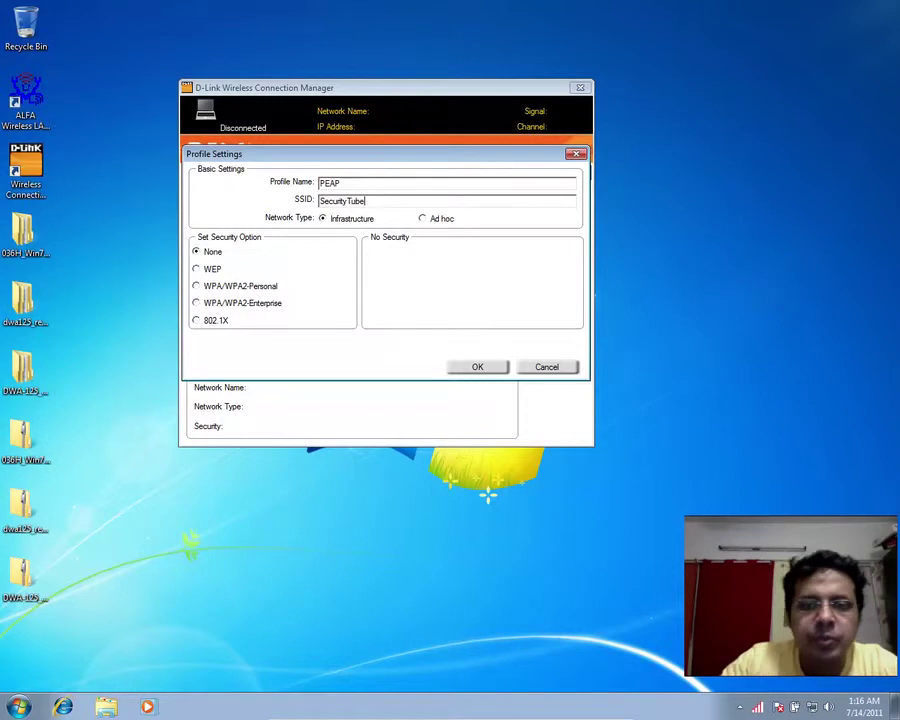
{"action": "left_click", "coordinate": [197, 304]}
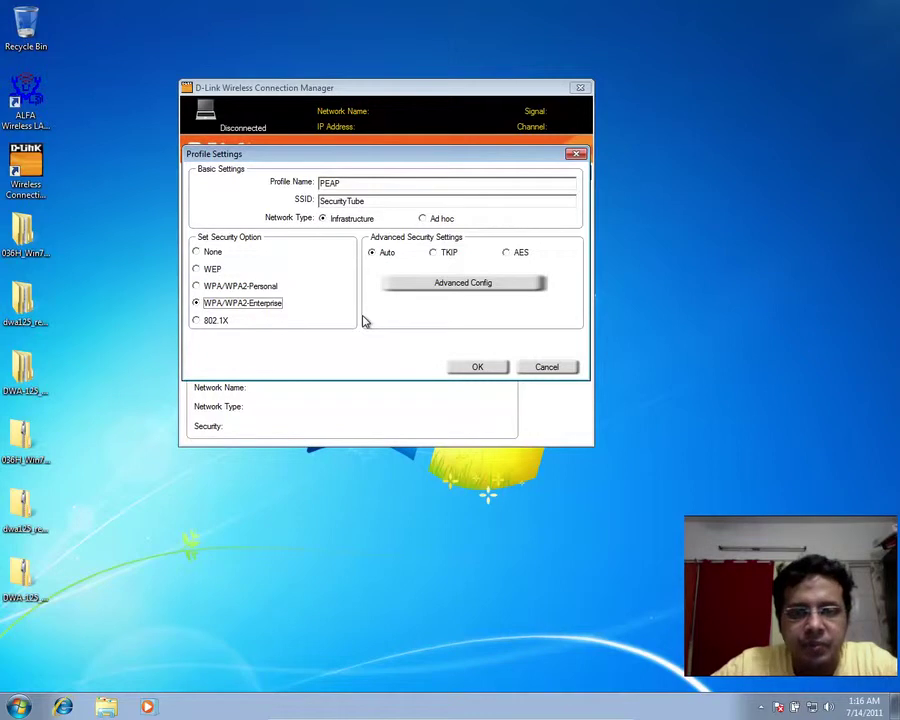
{"action": "left_click", "coordinate": [484, 370]}
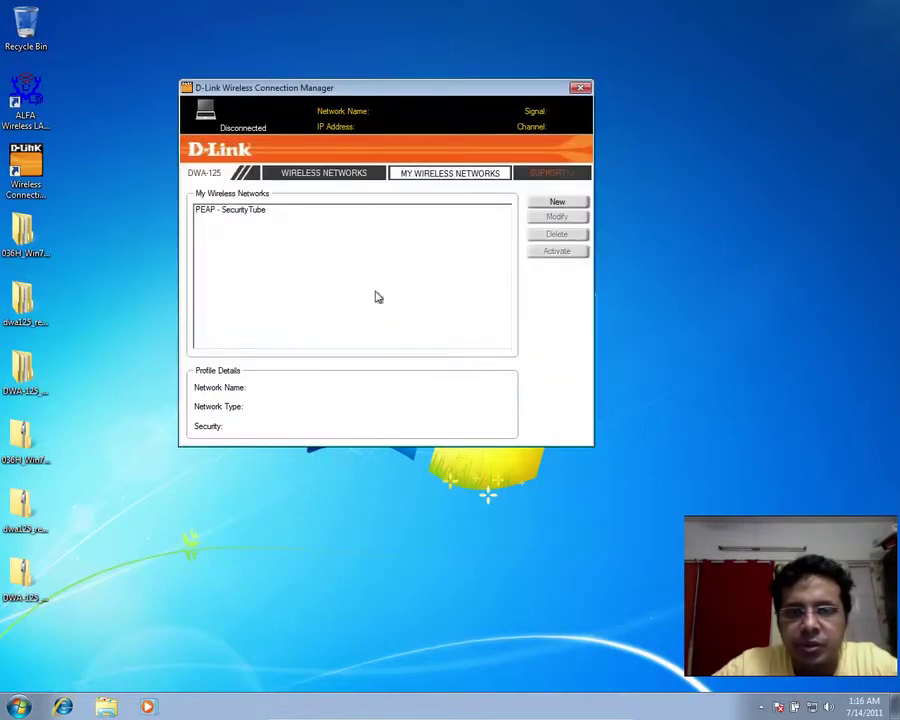
Activate the PEAP - SecurityTube profile for the available wireless networks.
{"action": "left_click", "coordinate": [291, 213]}
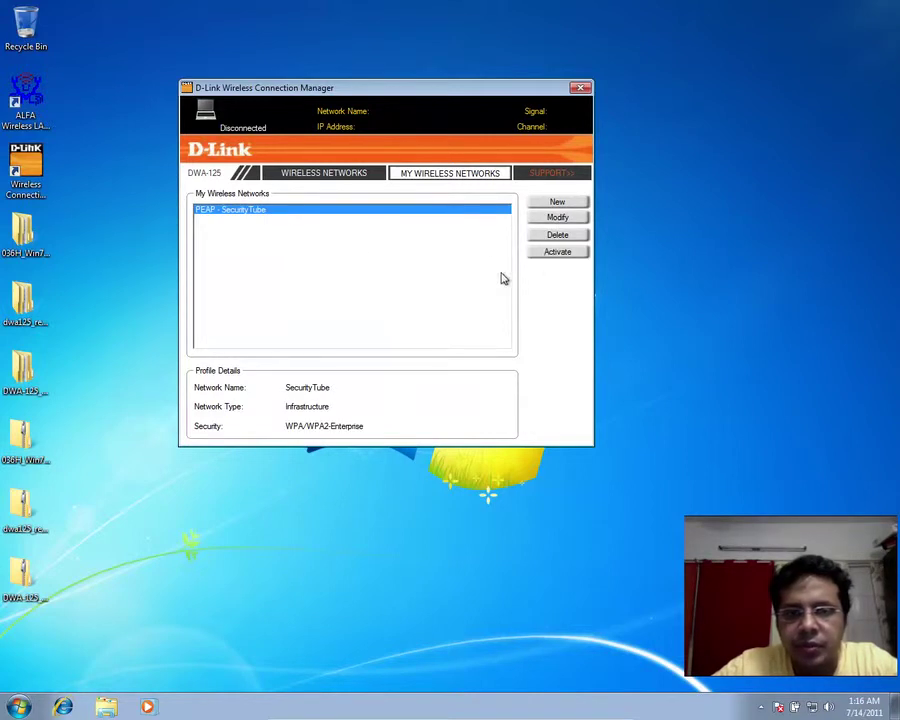
{"action": "left_click", "coordinate": [303, 175]}
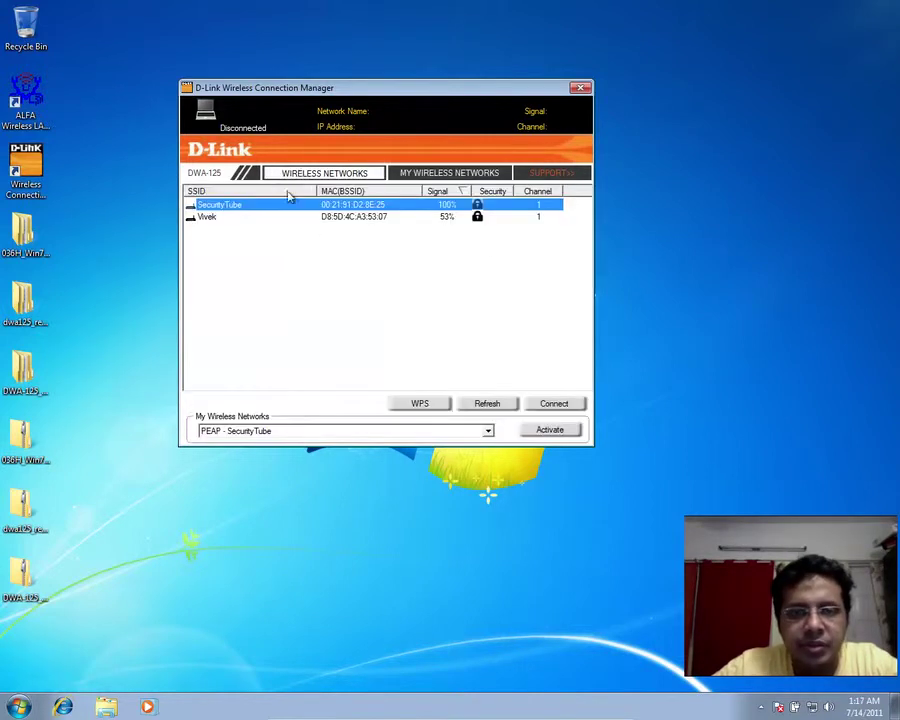
{"action": "left_click", "coordinate": [545, 429]}
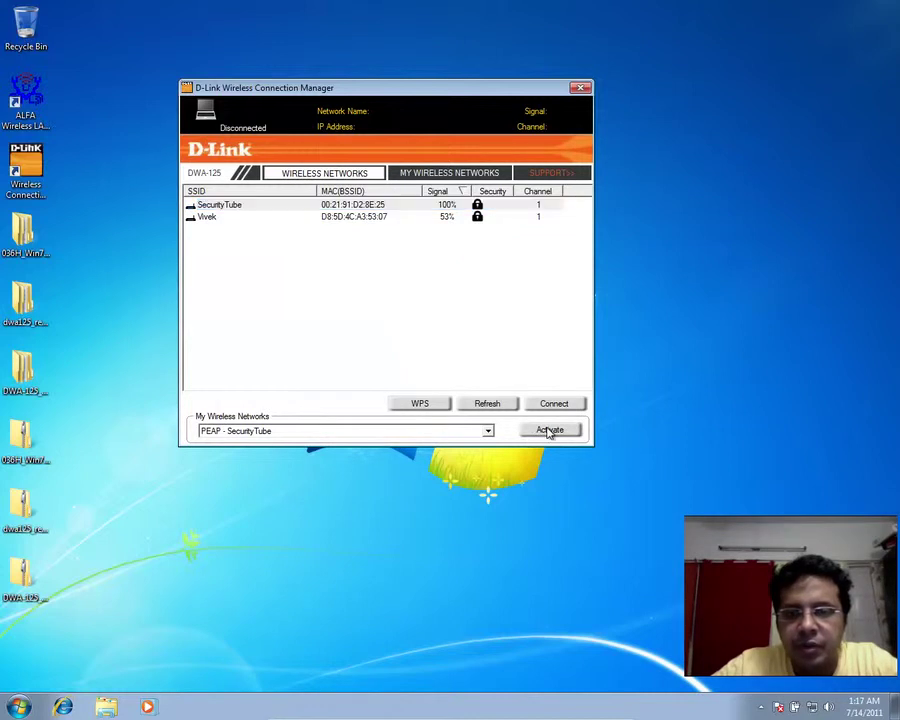
Try again to connect to the SecurityTube access point from the available networks and dismiss the message.
{"action": "left_click", "coordinate": [390, 206]}
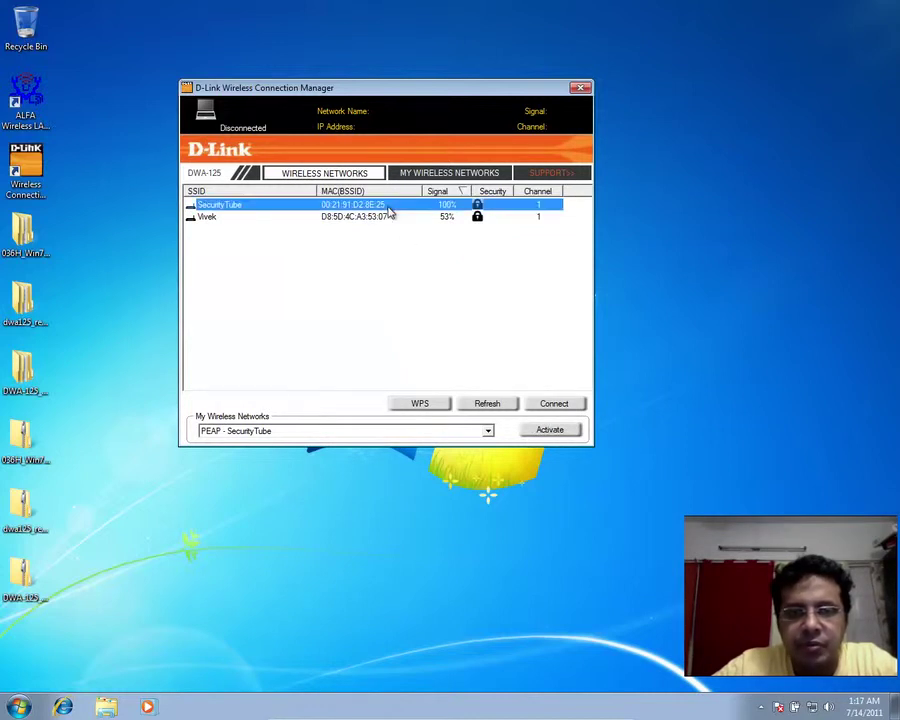
{"action": "left_click", "coordinate": [555, 405]}
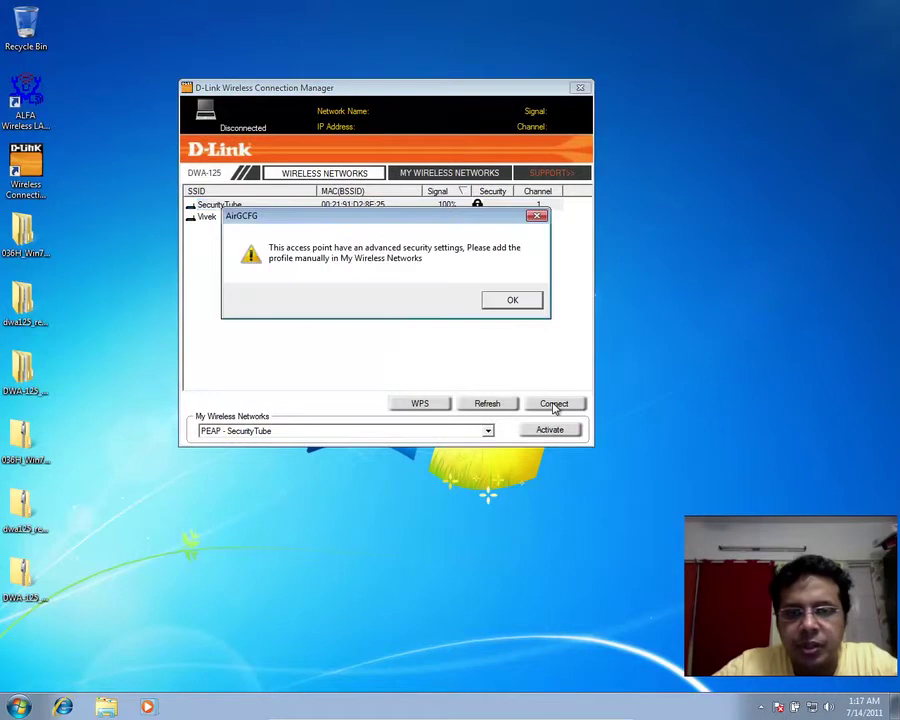
{"action": "left_click", "coordinate": [512, 302]}
Modify the PEAP - SecurityTube profile's advanced security to use EAP type PEAP with EAP-MSCHAPV2, and save the profile.
{"action": "left_click", "coordinate": [436, 179]}
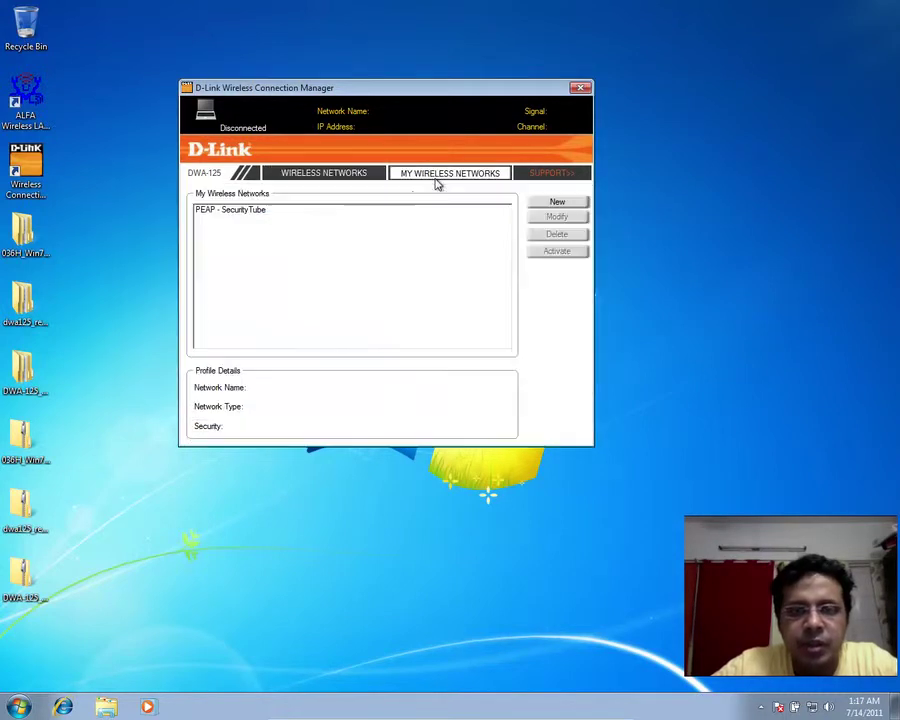
{"action": "left_click", "coordinate": [368, 211]}
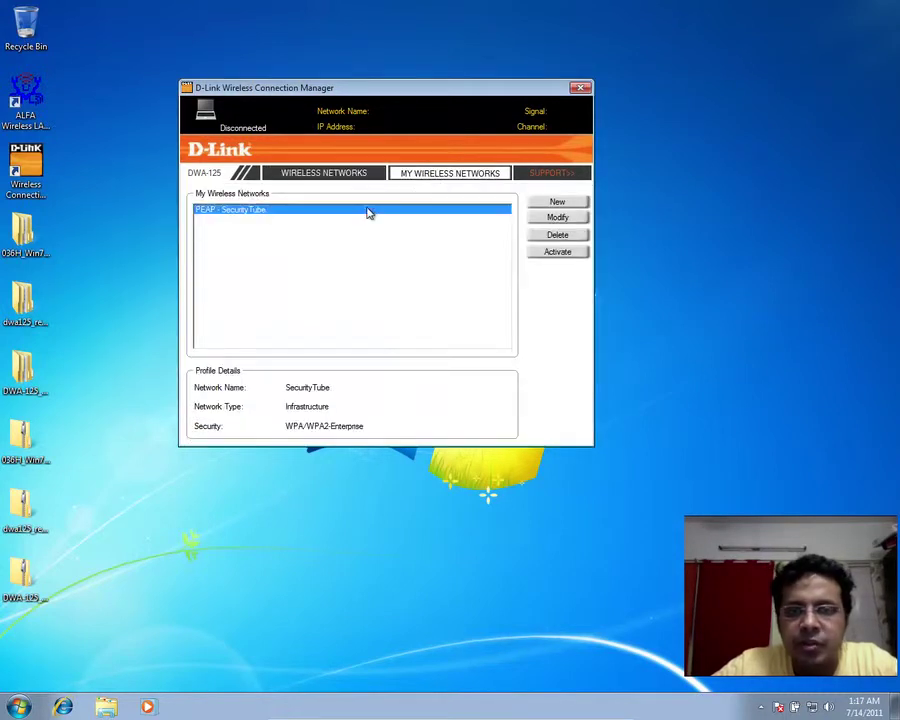
{"action": "left_click", "coordinate": [563, 217]}
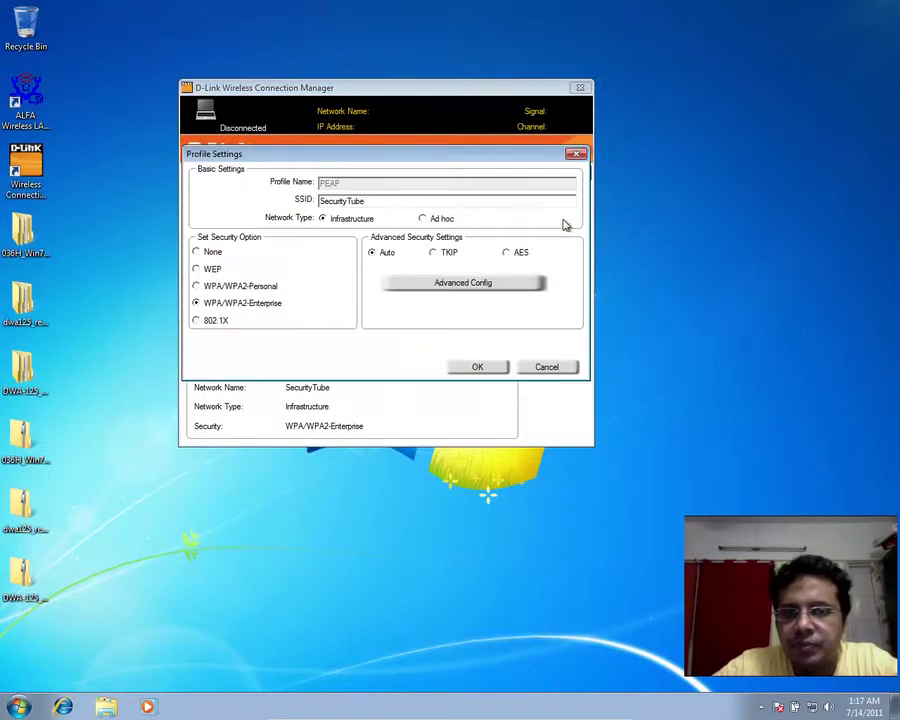
{"action": "left_click", "coordinate": [468, 284]}
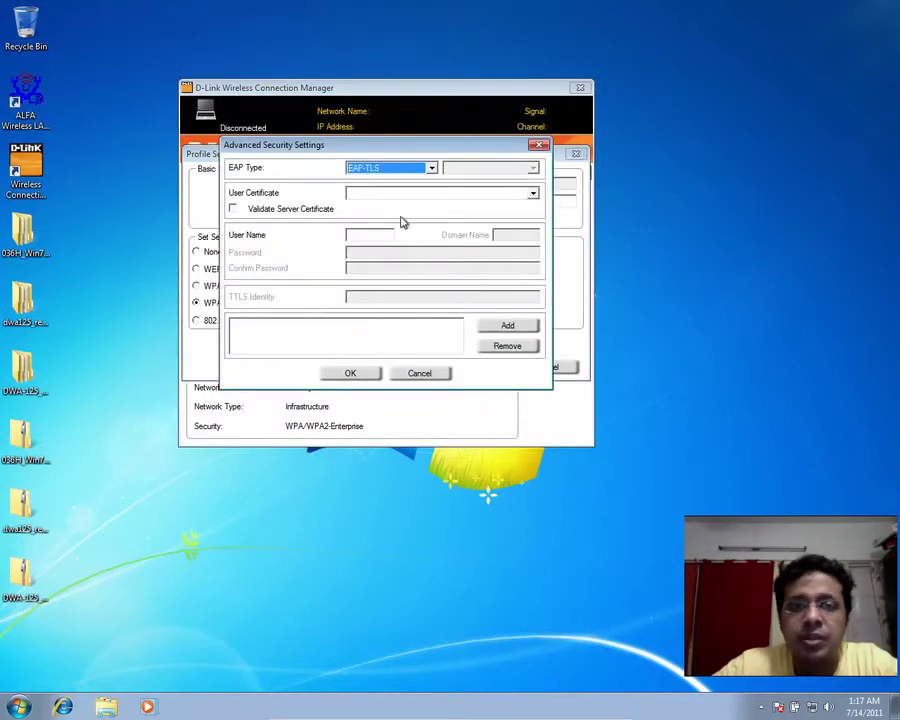
{"action": "left_click", "coordinate": [433, 169]}
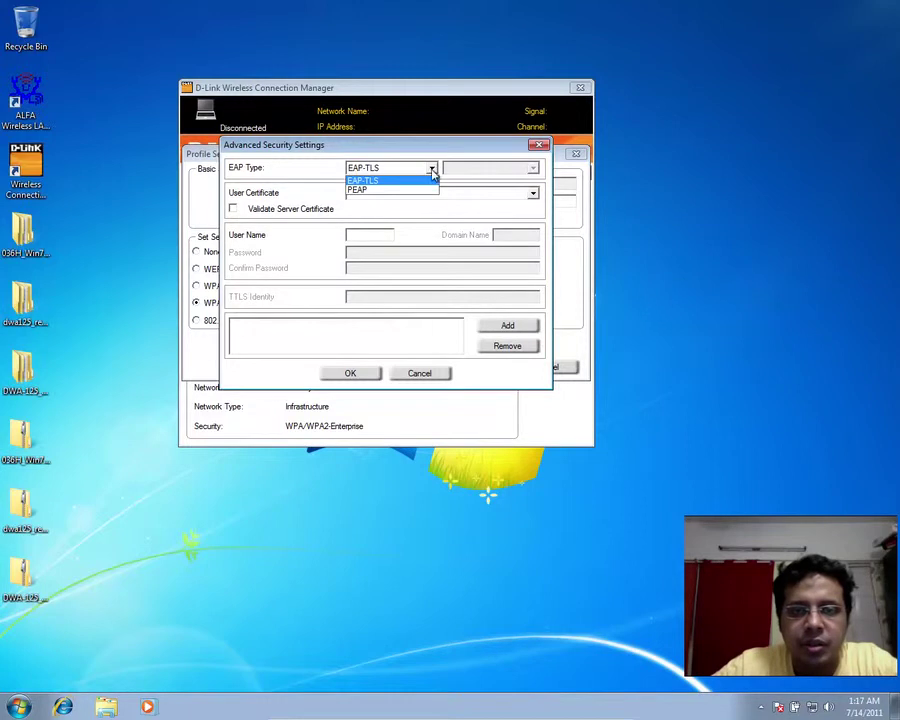
{"action": "left_click", "coordinate": [426, 192]}
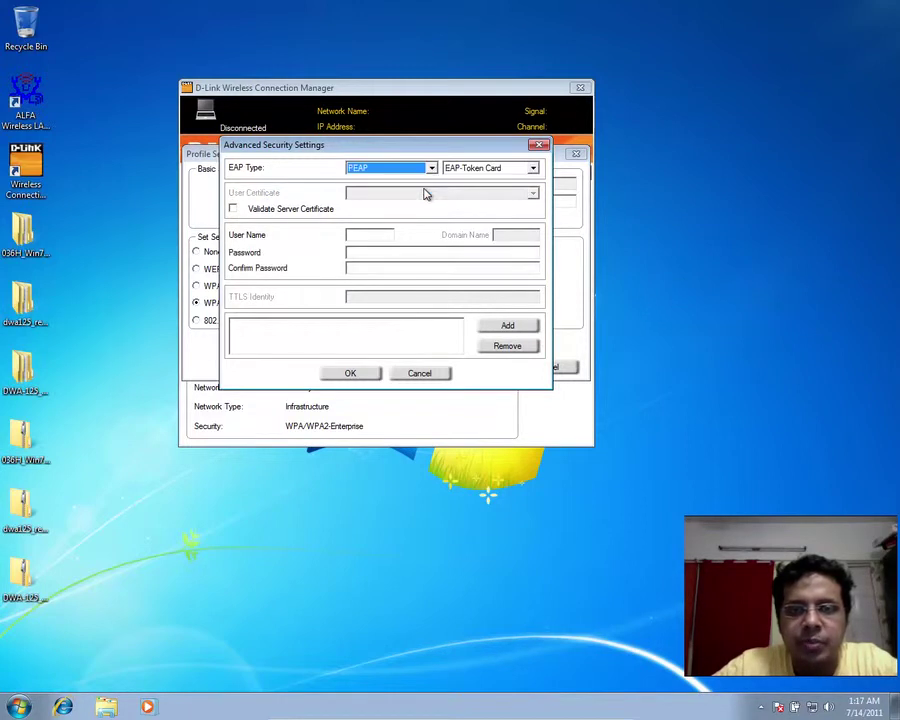
{"action": "left_click", "coordinate": [481, 172]}
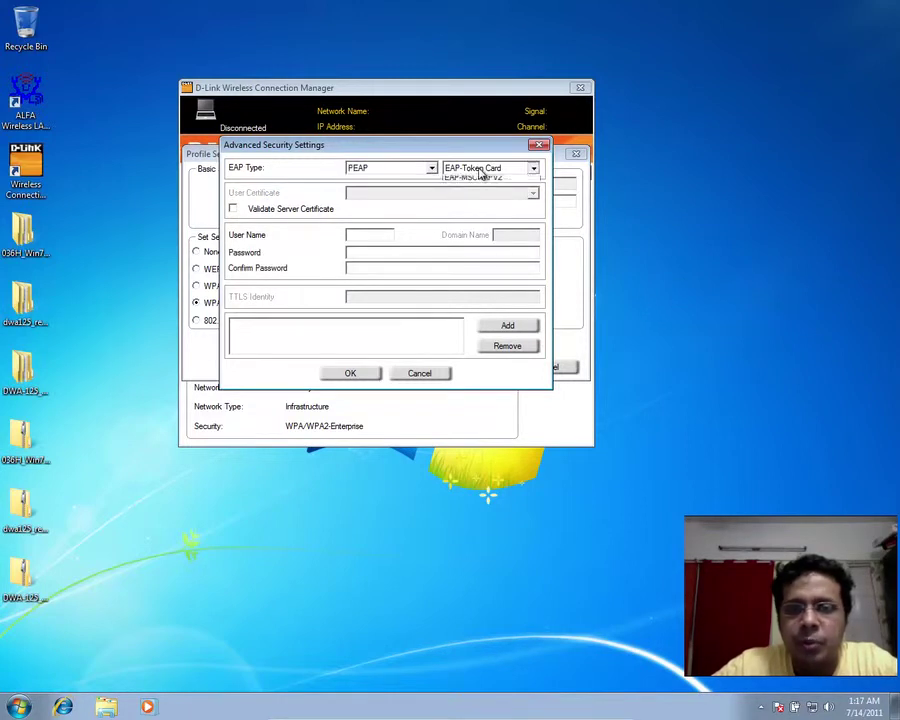
{"action": "left_click", "coordinate": [475, 191]}
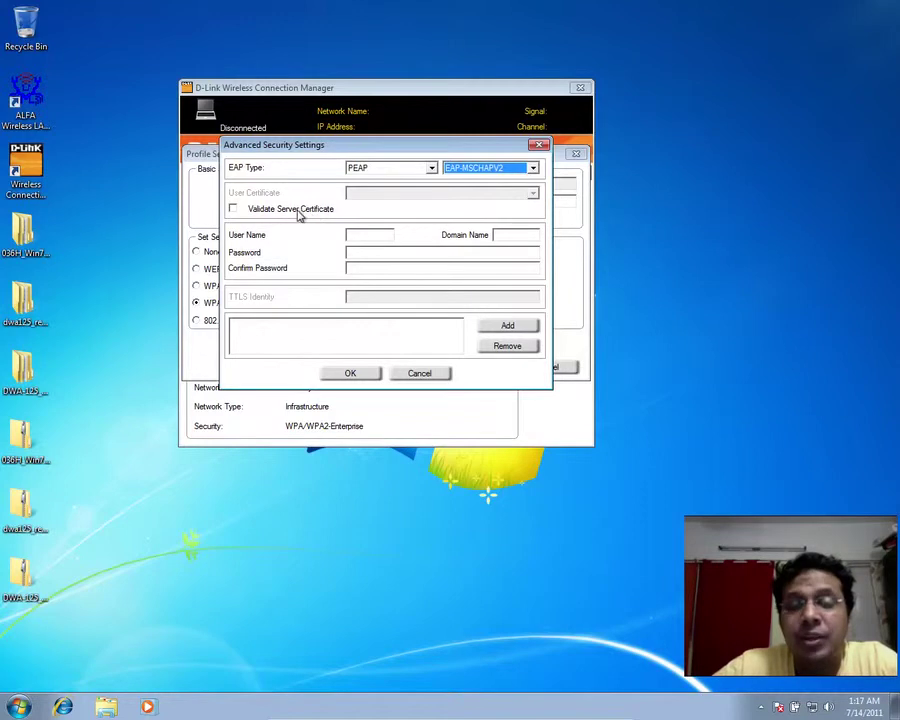
{"action": "left_click", "coordinate": [364, 374]}
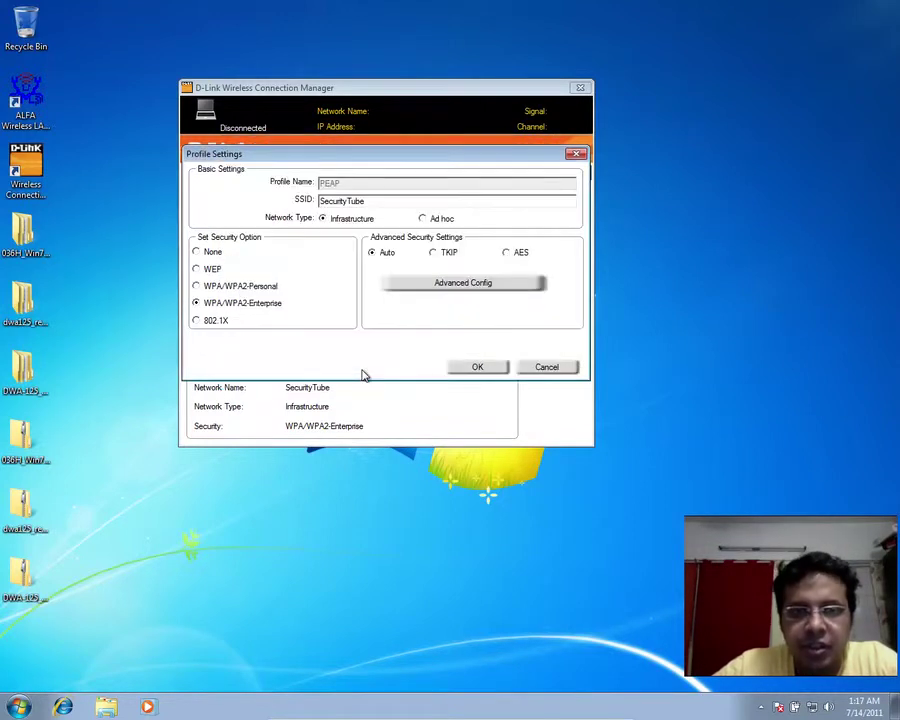
{"action": "left_click", "coordinate": [478, 366]}
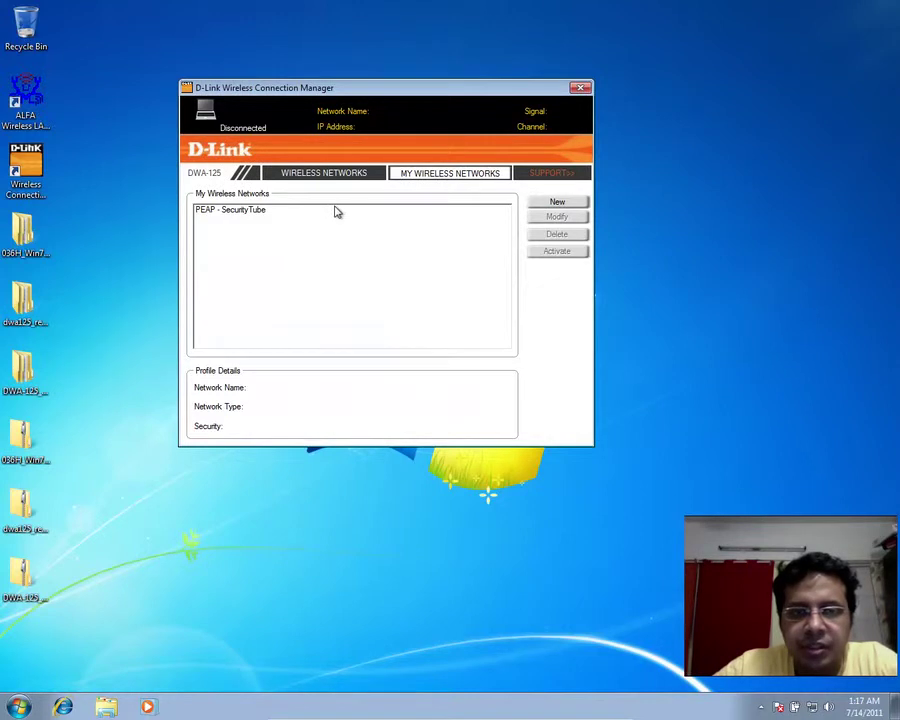
Review the PEAP - SecurityTube profile's settings, close them without changes, and return to the available wireless networks.
{"action": "double_click", "coordinate": [335, 210]}
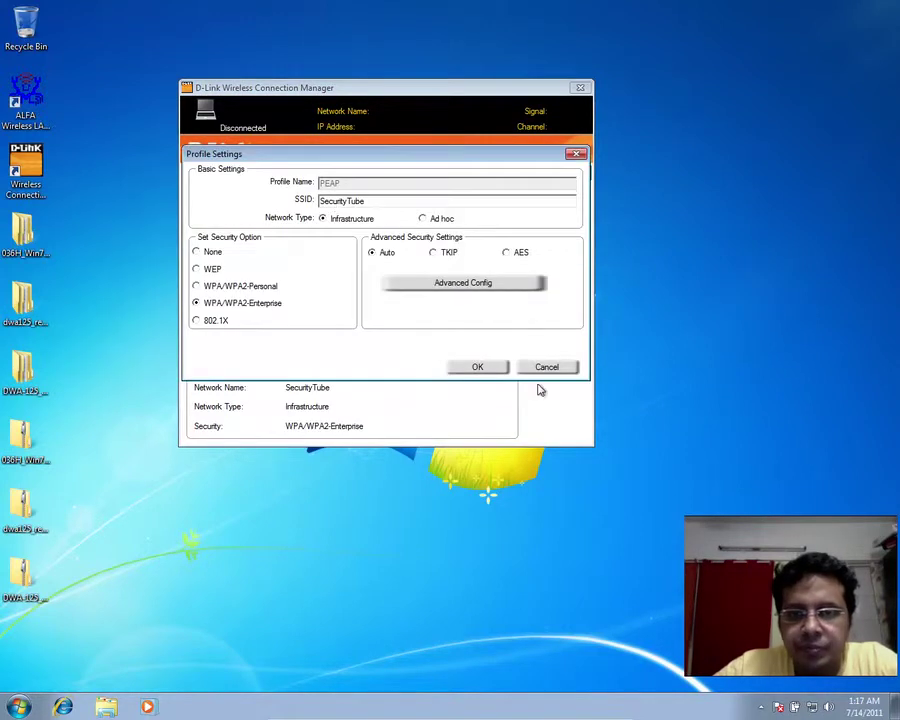
{"action": "left_click", "coordinate": [552, 370]}
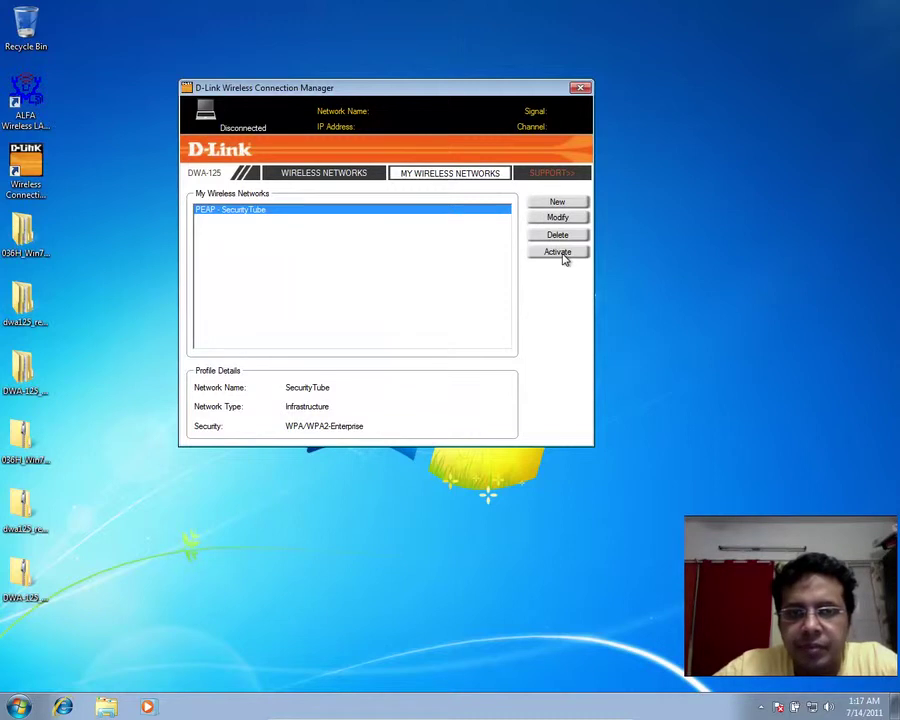
{"action": "left_click", "coordinate": [293, 173]}
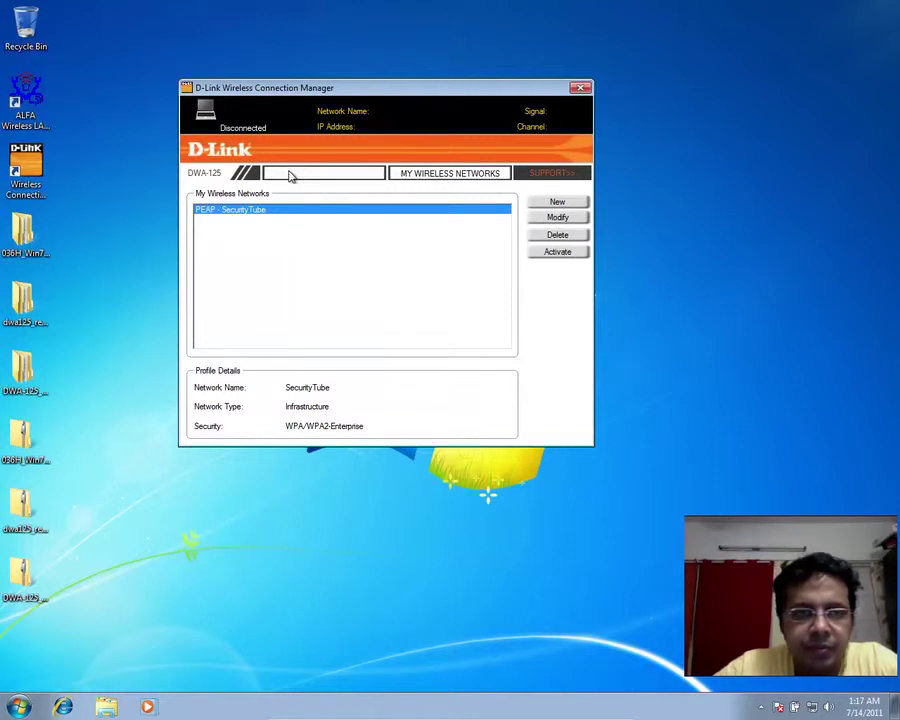
Open the Network and Sharing Center from the Windows network connections list.
{"action": "left_click", "coordinate": [811, 706]}
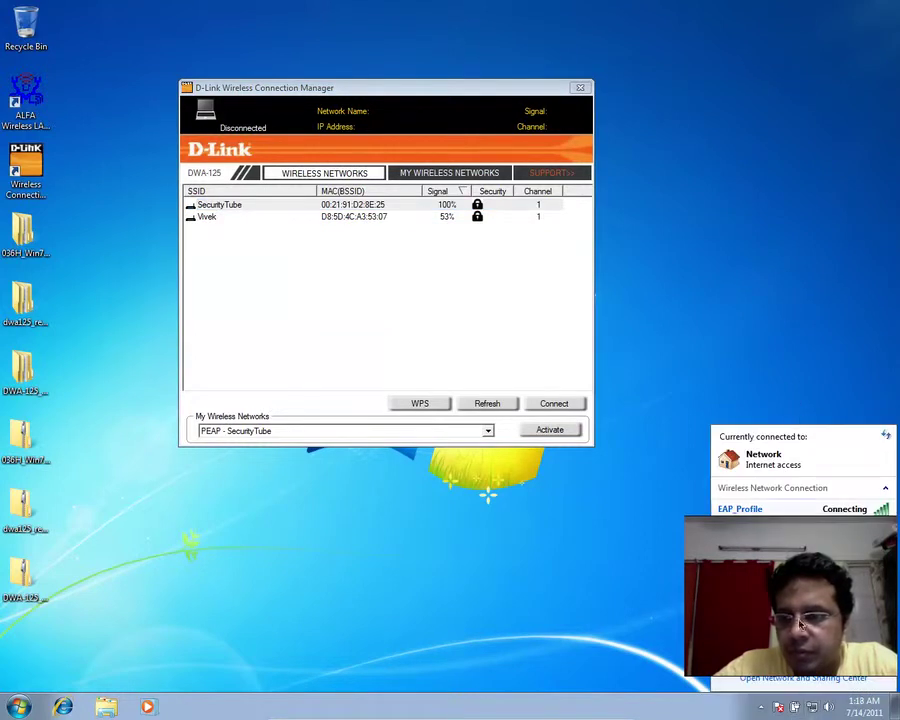
{"action": "left_click", "coordinate": [787, 686]}
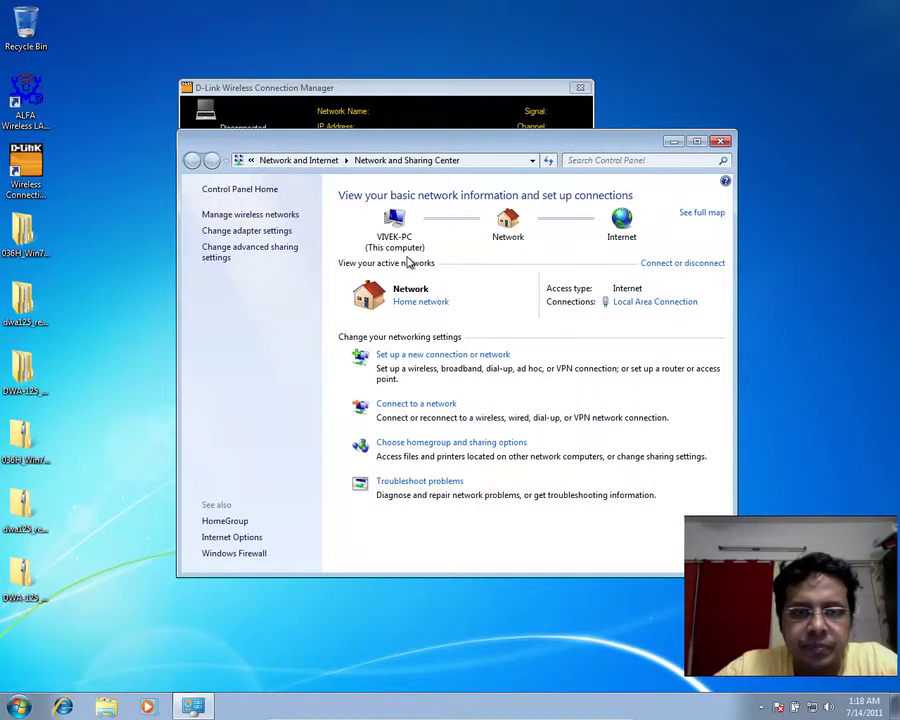
Open the managed wireless networks list, and submit the user name demo and the password in the network authentication prompt.
{"action": "left_click", "coordinate": [270, 214]}
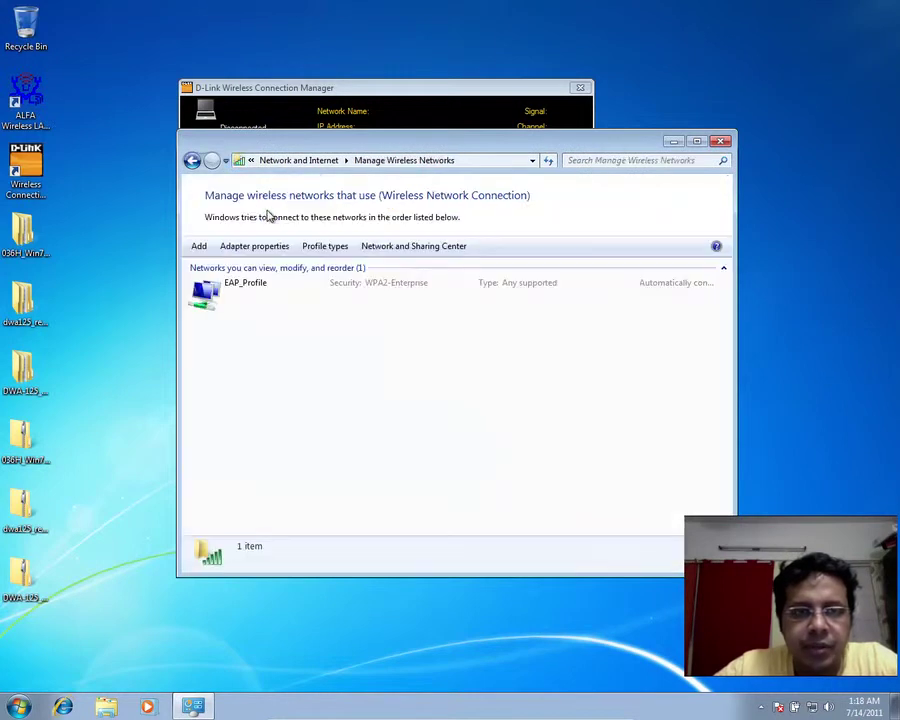
{"action": "left_click", "coordinate": [241, 297]}
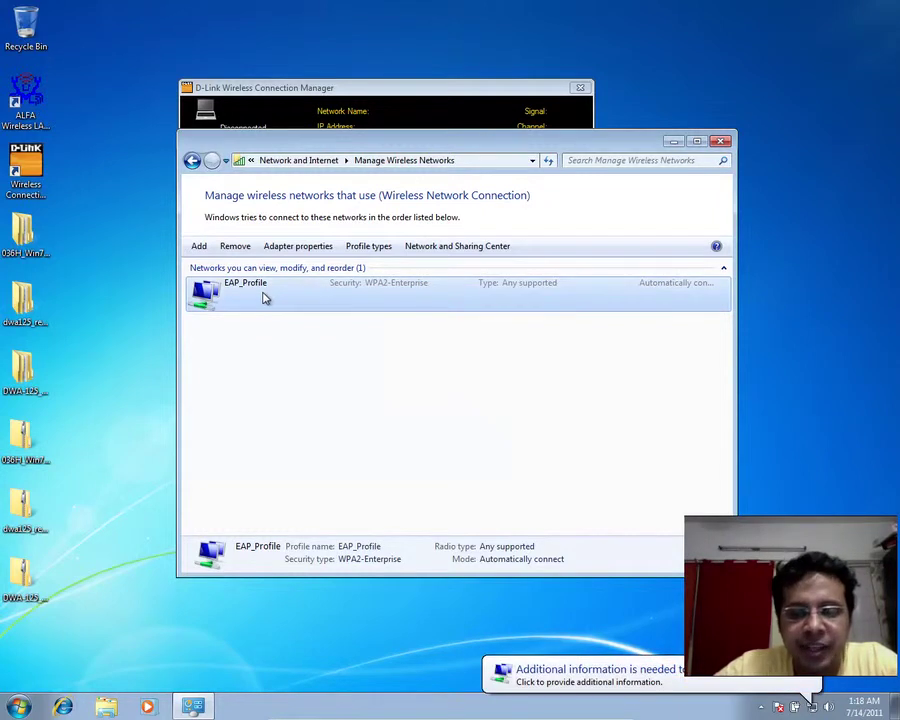
{"action": "left_click", "coordinate": [575, 682]}
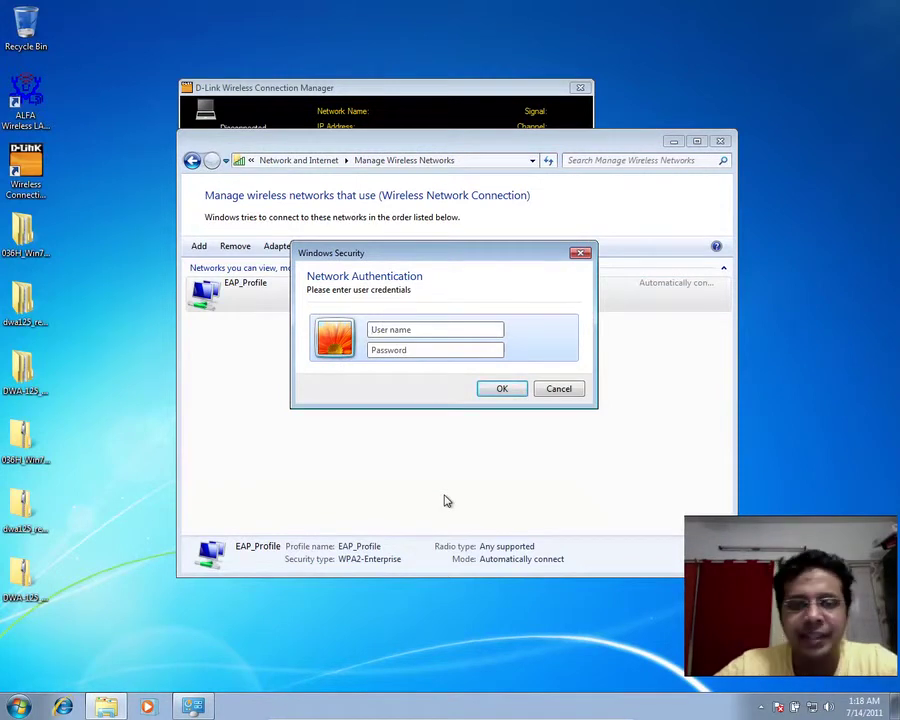
{"action": "type", "text": "demo"}
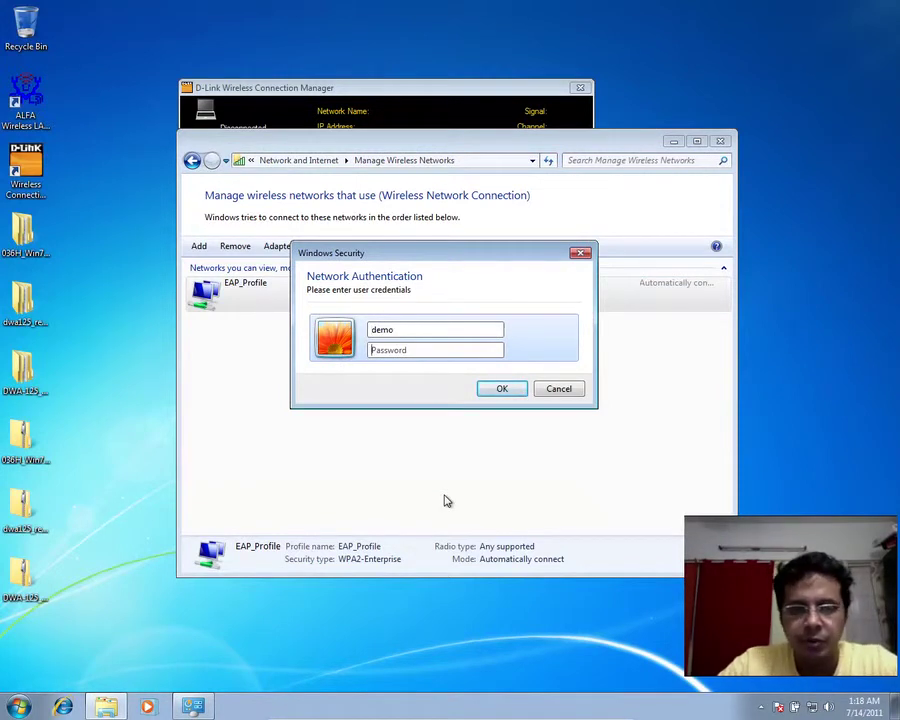
{"action": "type", "text": "d"}
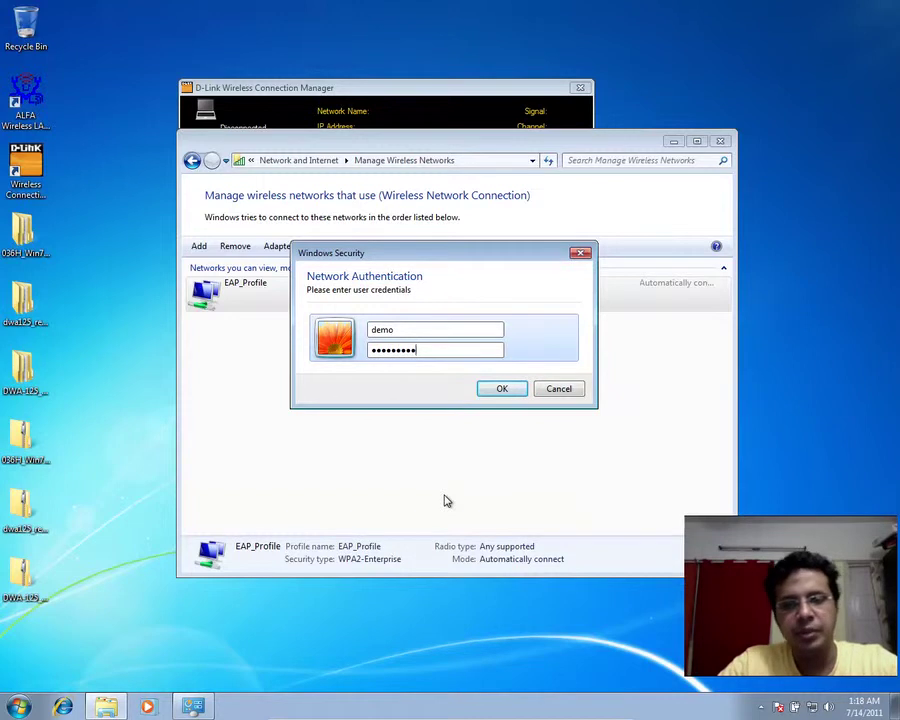
{"action": "key", "text": "Return"}
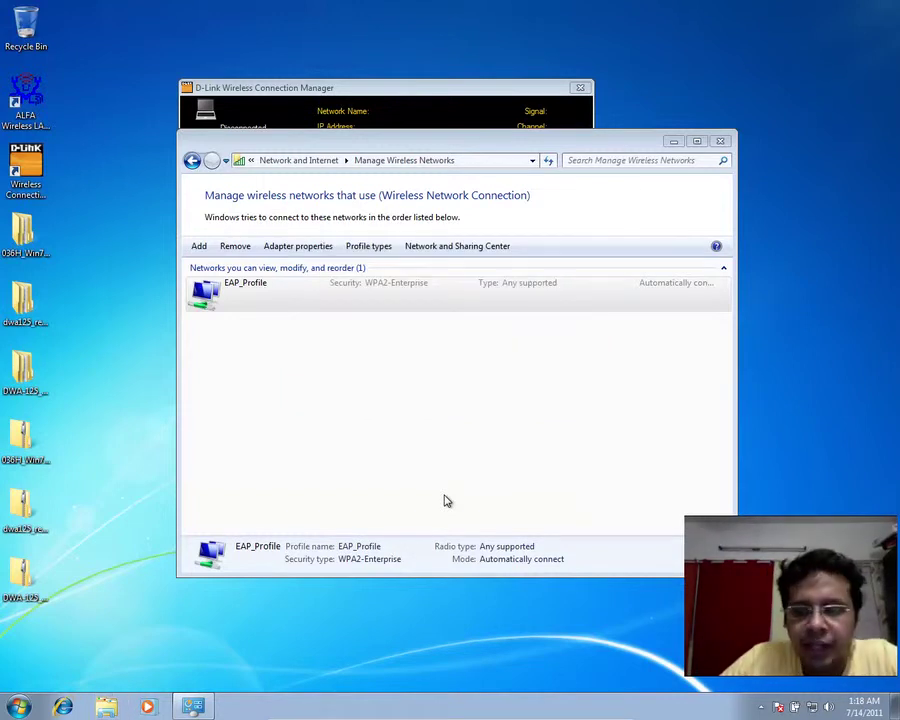
Review EAP_Profile's security settings, including the Protected EAP and EAP MSCHAPv2 properties, and close those properties without changes.
{"action": "left_click", "coordinate": [329, 289]}
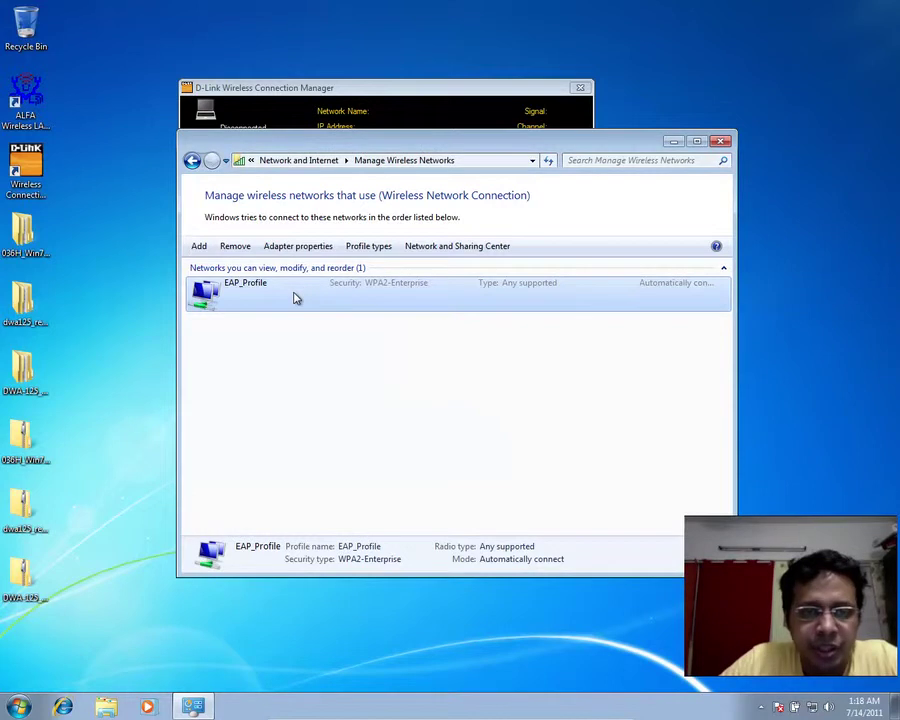
{"action": "double_click", "coordinate": [295, 298]}
{"action": "left_click", "coordinate": [198, 158]}
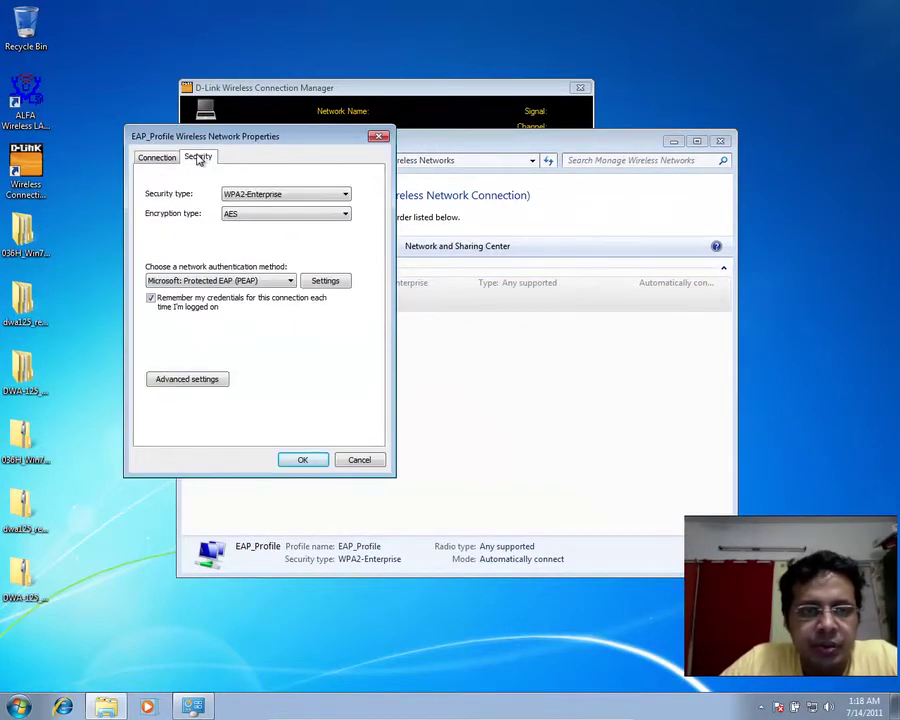
{"action": "left_click", "coordinate": [322, 282]}
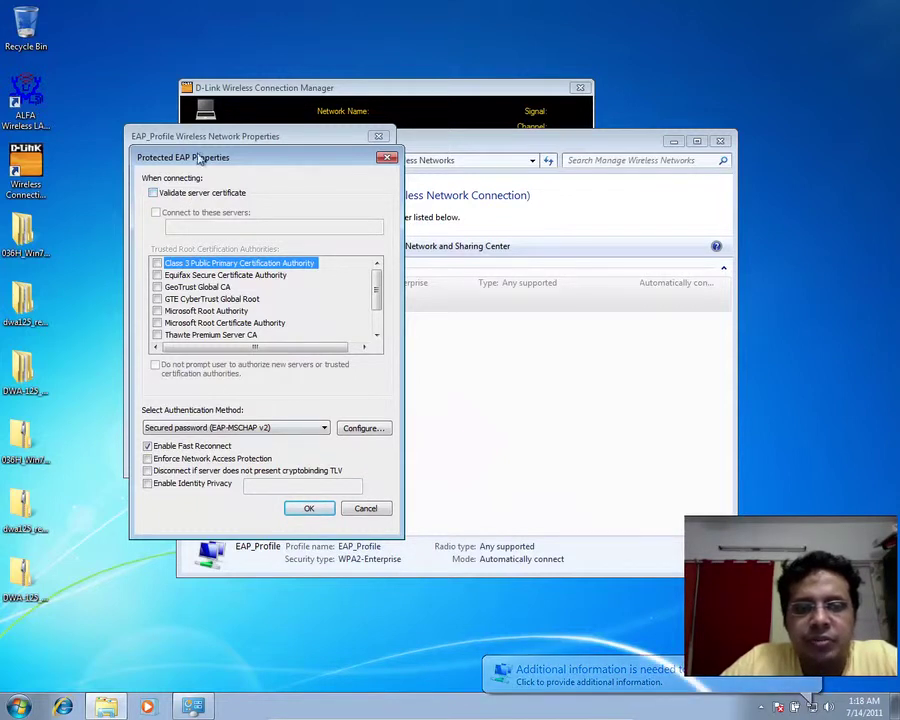
{"action": "left_click", "coordinate": [381, 429]}
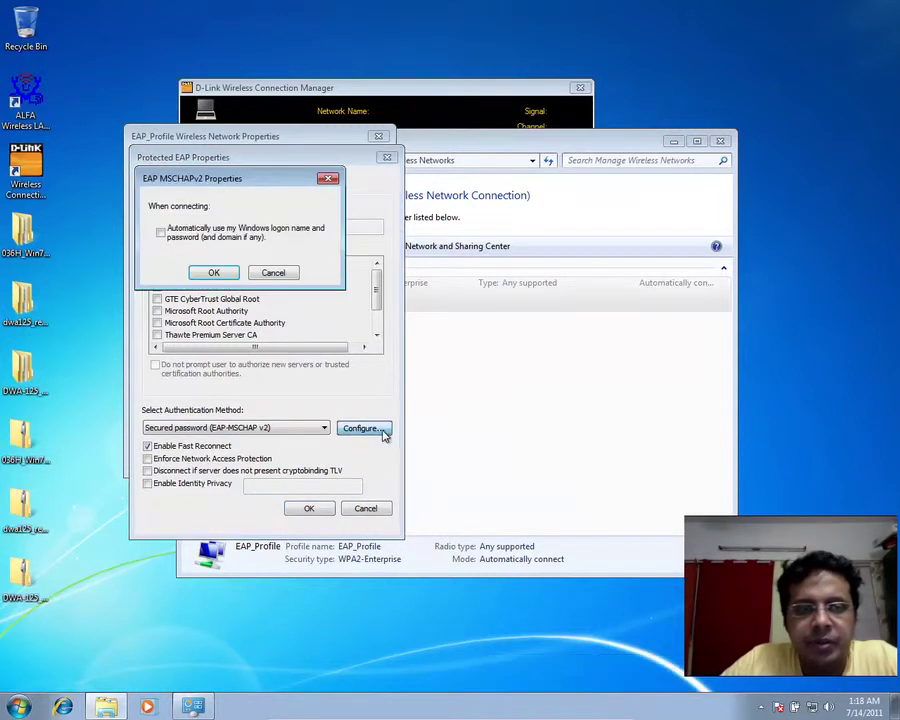
{"action": "left_click", "coordinate": [328, 179]}
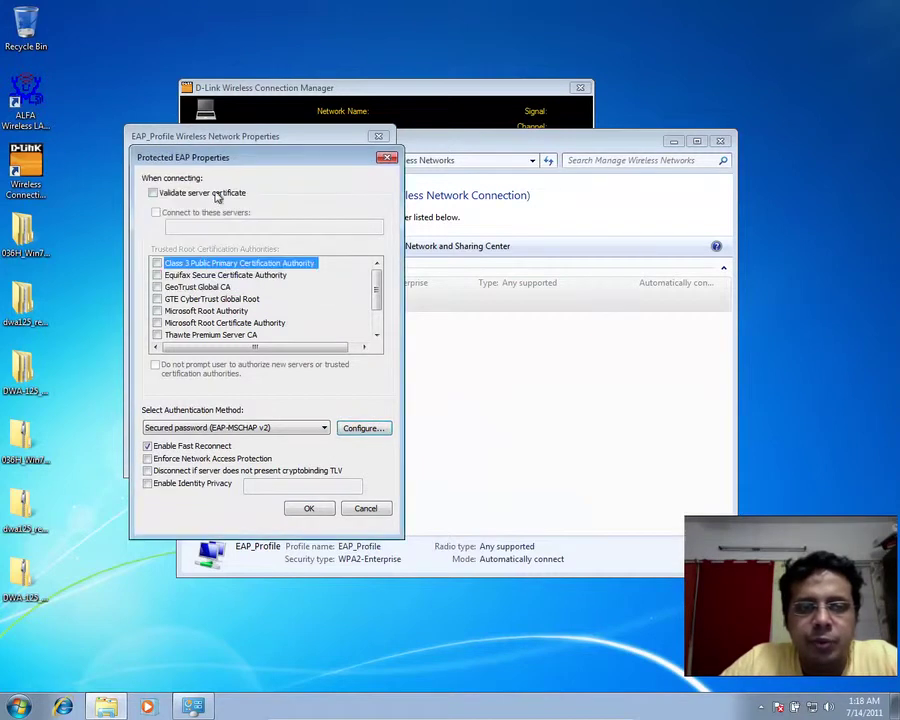
{"action": "left_click", "coordinate": [387, 157]}
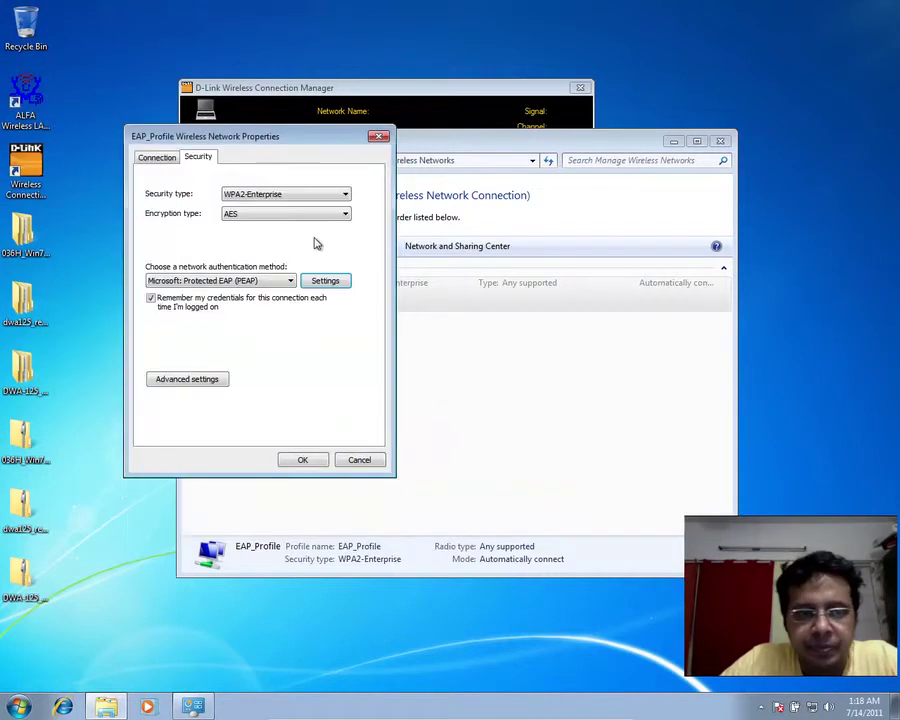
Review EAP_Profile's advanced 802.1X and 802.11 settings, and recheck its Protected EAP properties without changing anything.
{"action": "left_click", "coordinate": [190, 380]}
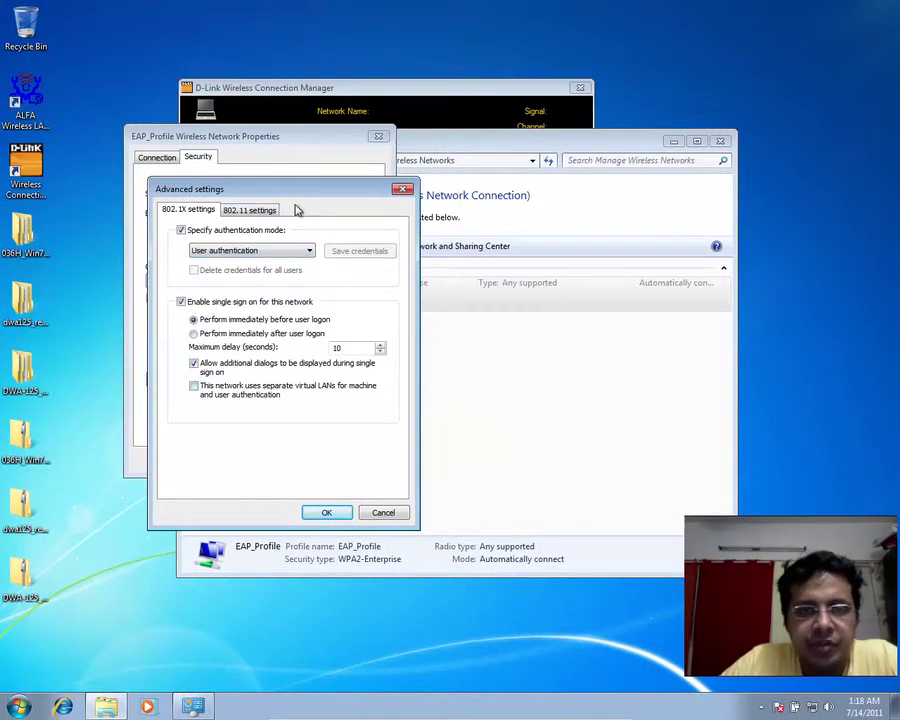
{"action": "left_click", "coordinate": [249, 211]}
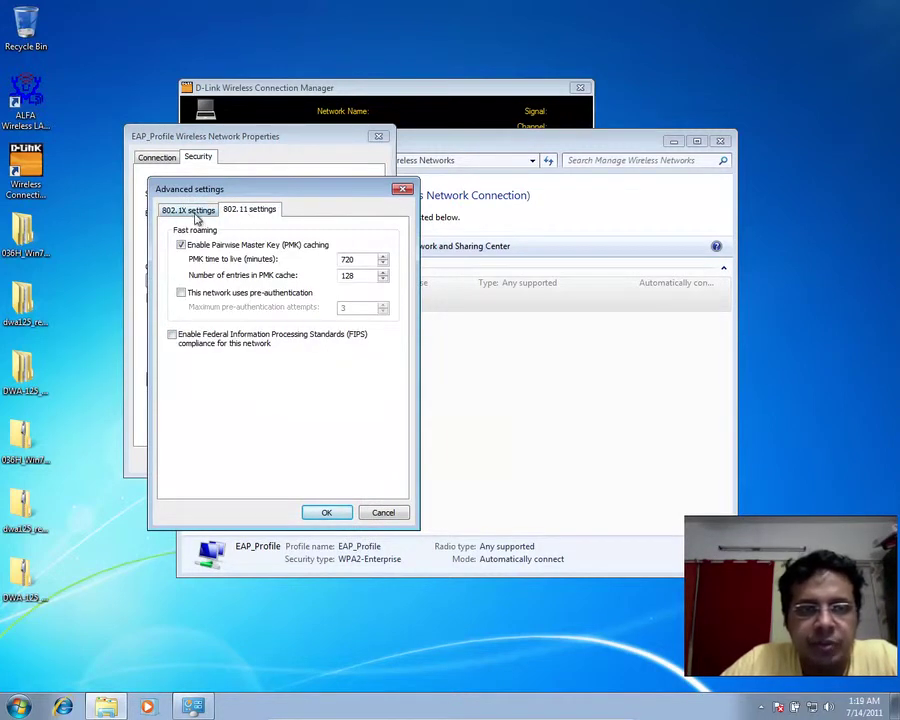
{"action": "left_click", "coordinate": [196, 214]}
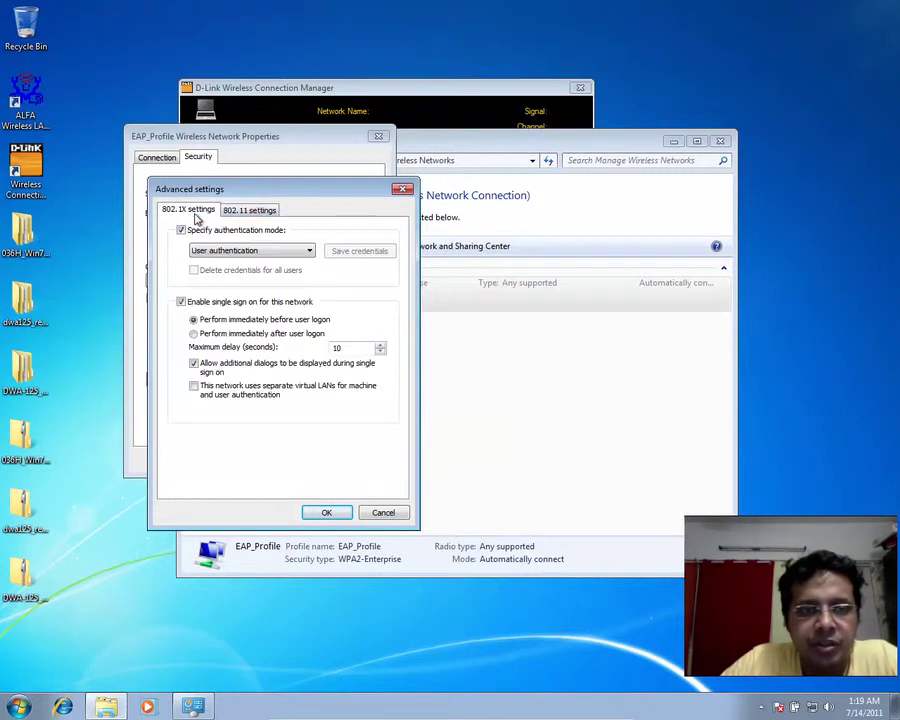
{"action": "left_click", "coordinate": [403, 190]}
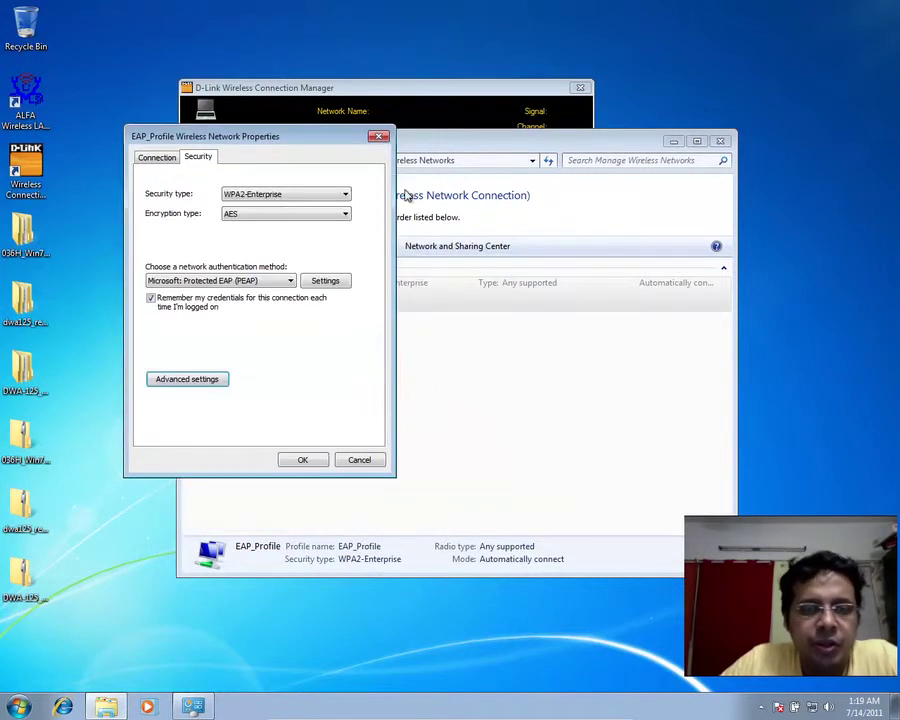
{"action": "left_click", "coordinate": [333, 279]}
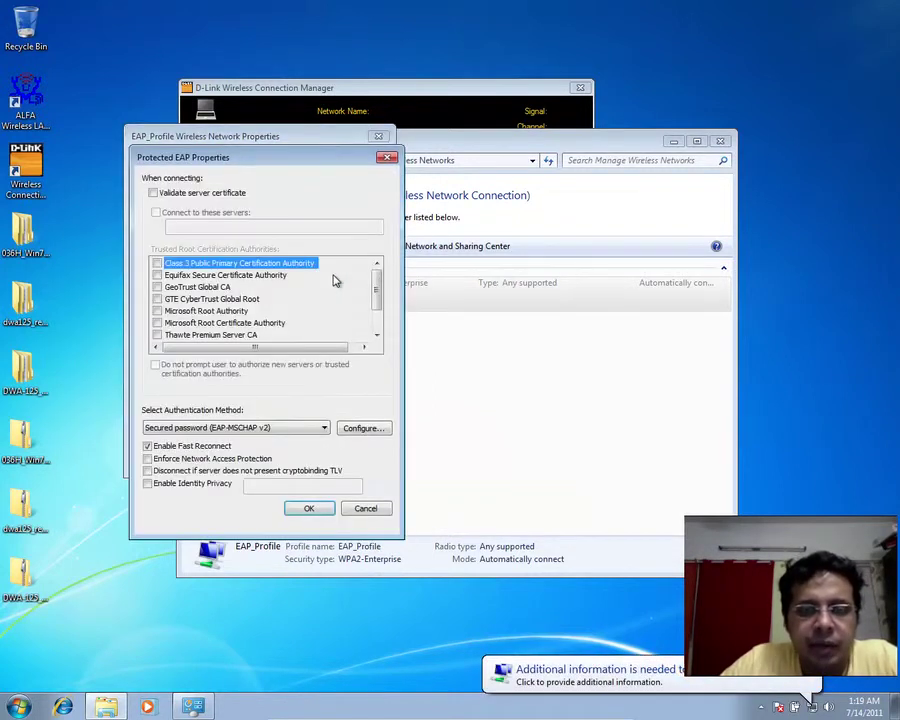
{"action": "left_click", "coordinate": [386, 157]}
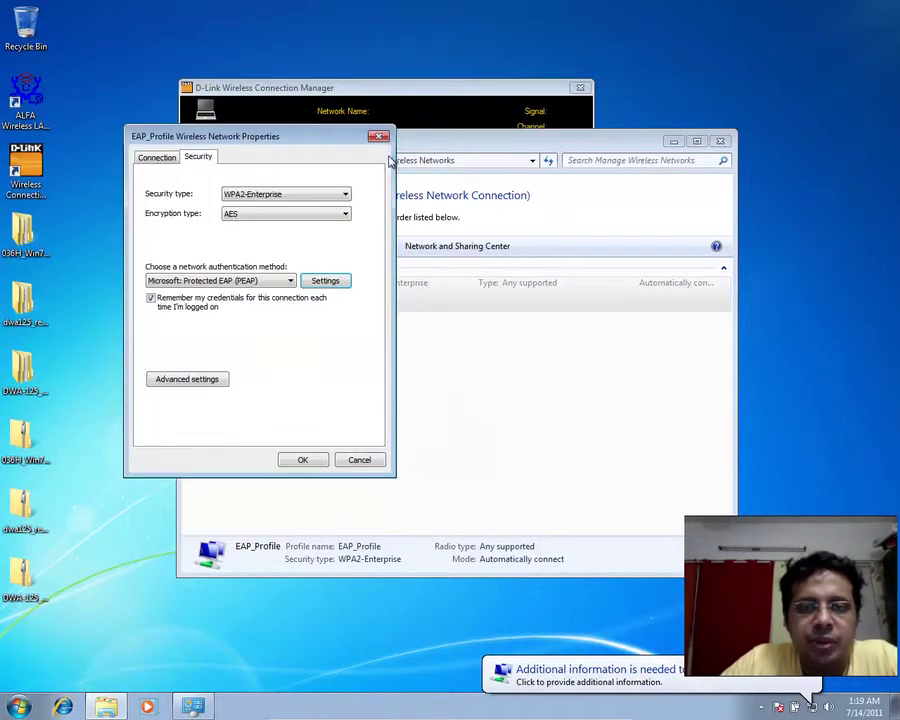
In D-Link Wireless Connection Manager, enable Validate Server Certificate in the PEAP - SecurityTube profile's advanced security settings and save the profile.
{"action": "left_click", "coordinate": [432, 114]}
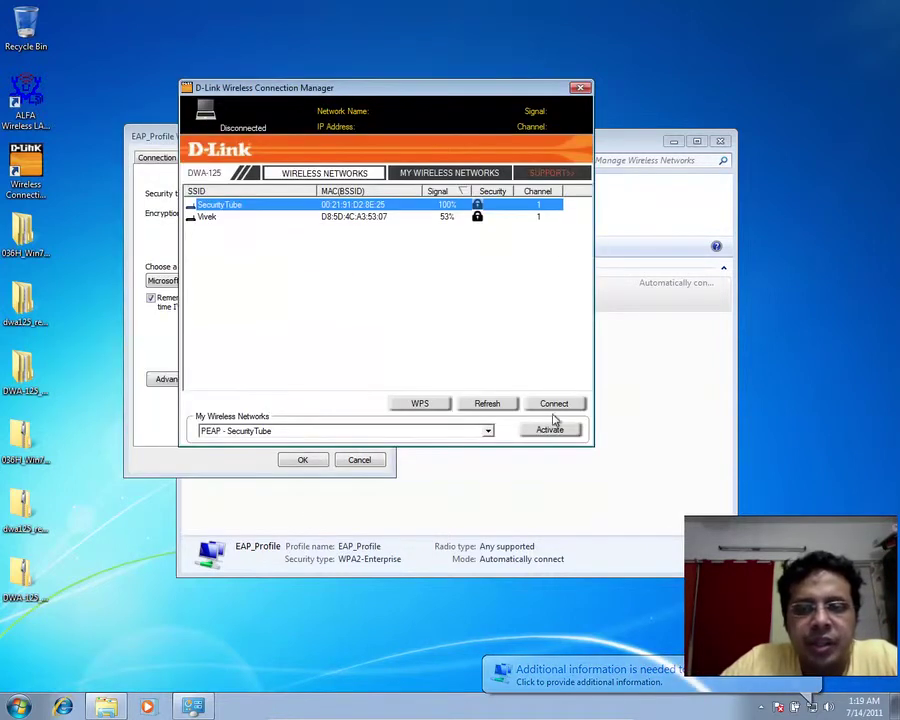
{"action": "left_click", "coordinate": [436, 175]}
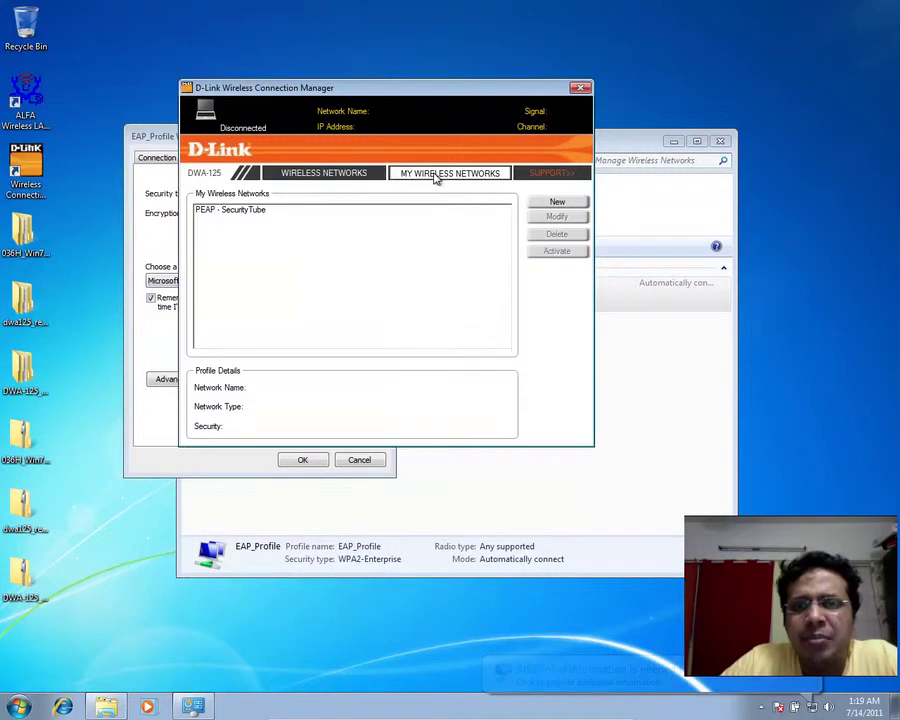
{"action": "left_click", "coordinate": [426, 211]}
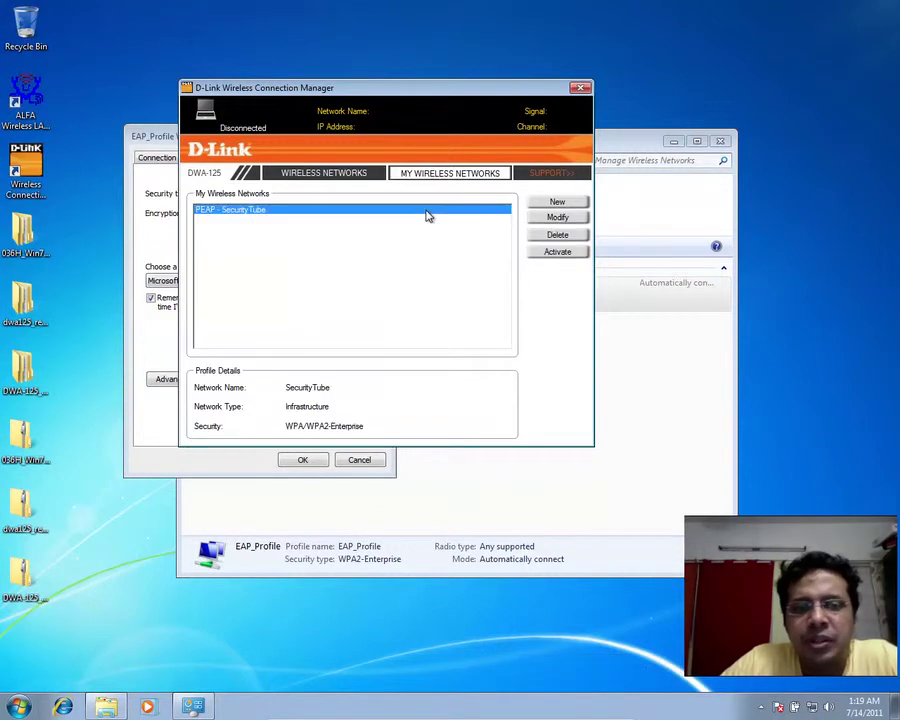
{"action": "left_click", "coordinate": [558, 219]}
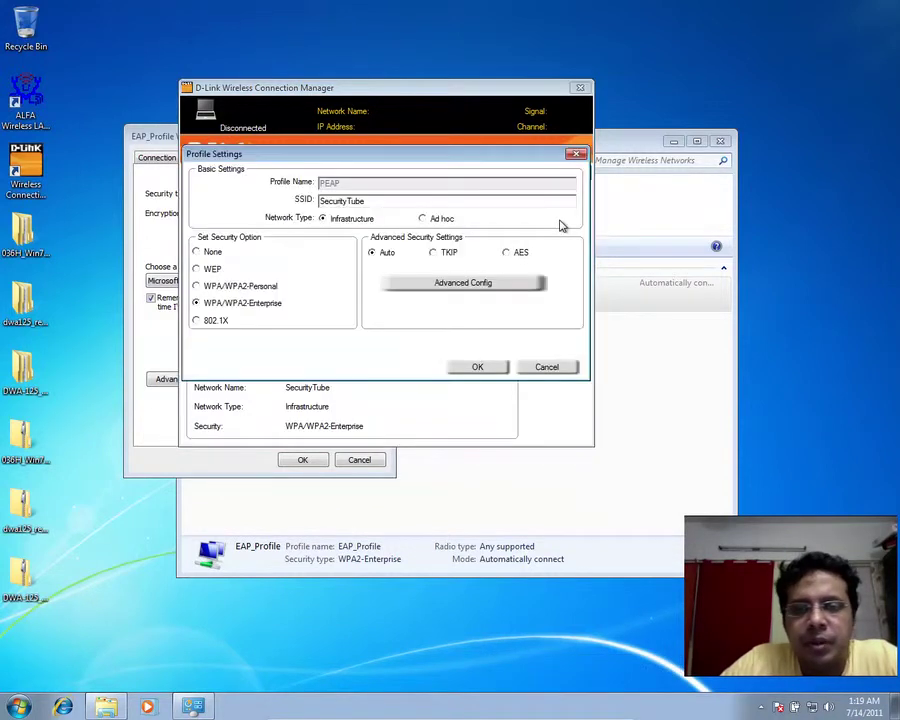
{"action": "left_click", "coordinate": [438, 286]}
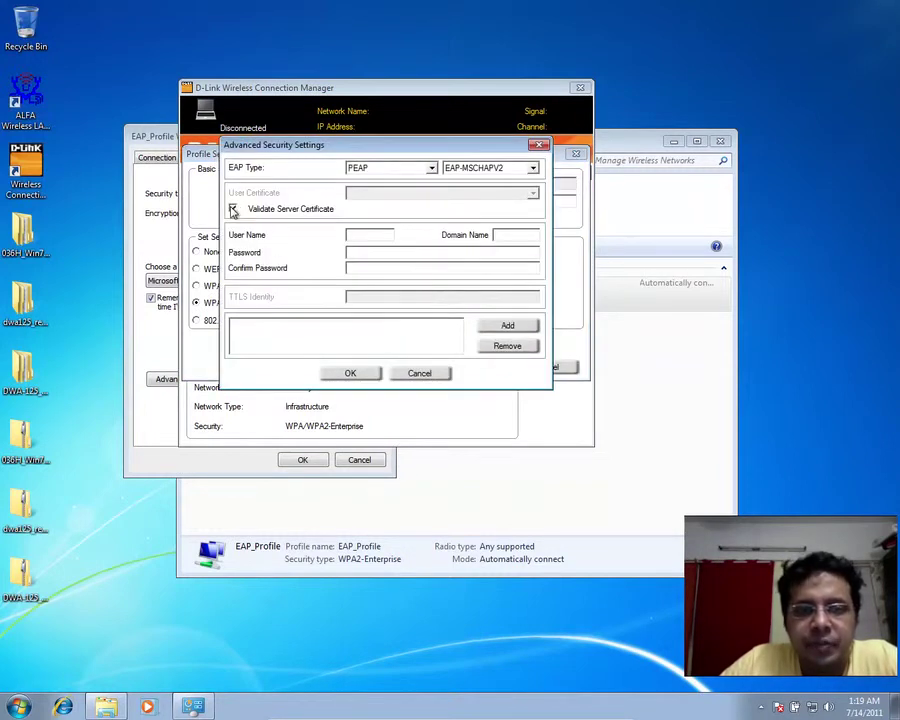
{"action": "left_click", "coordinate": [233, 209]}
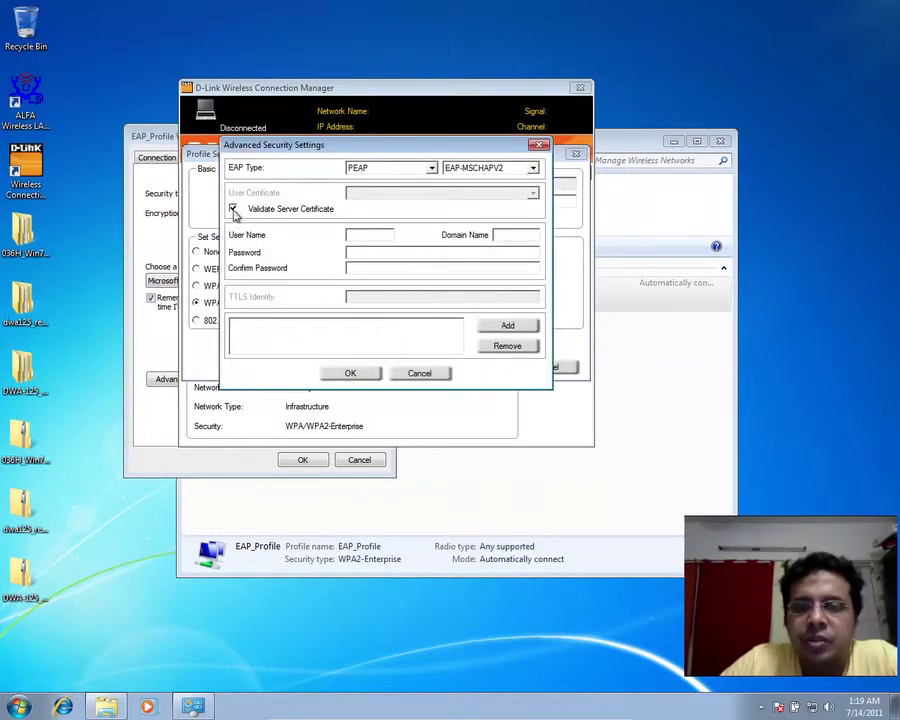
{"action": "left_click", "coordinate": [350, 374]}
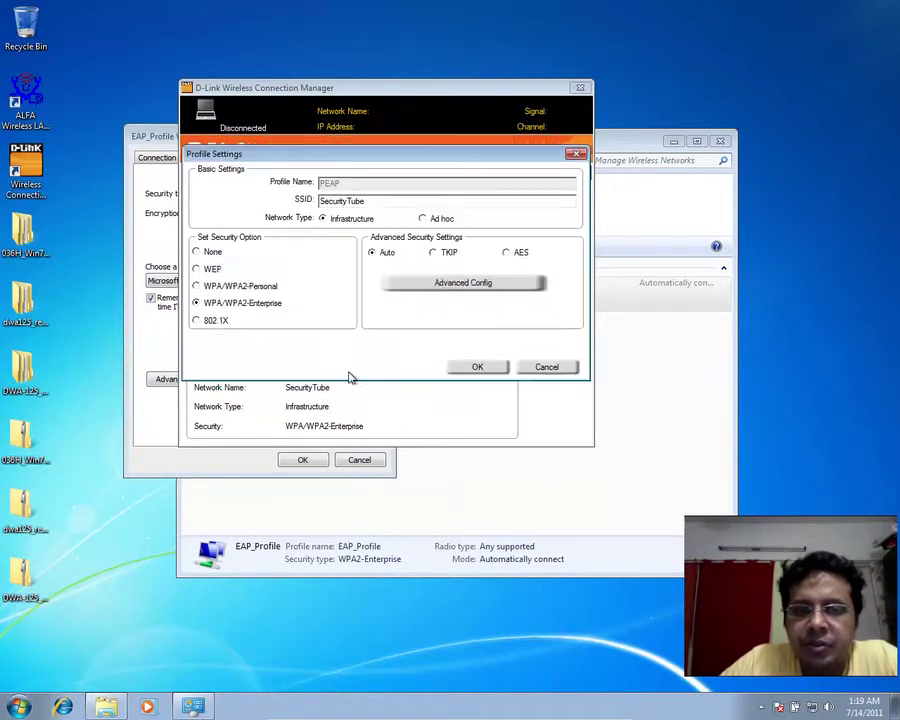
{"action": "left_click", "coordinate": [479, 367]}
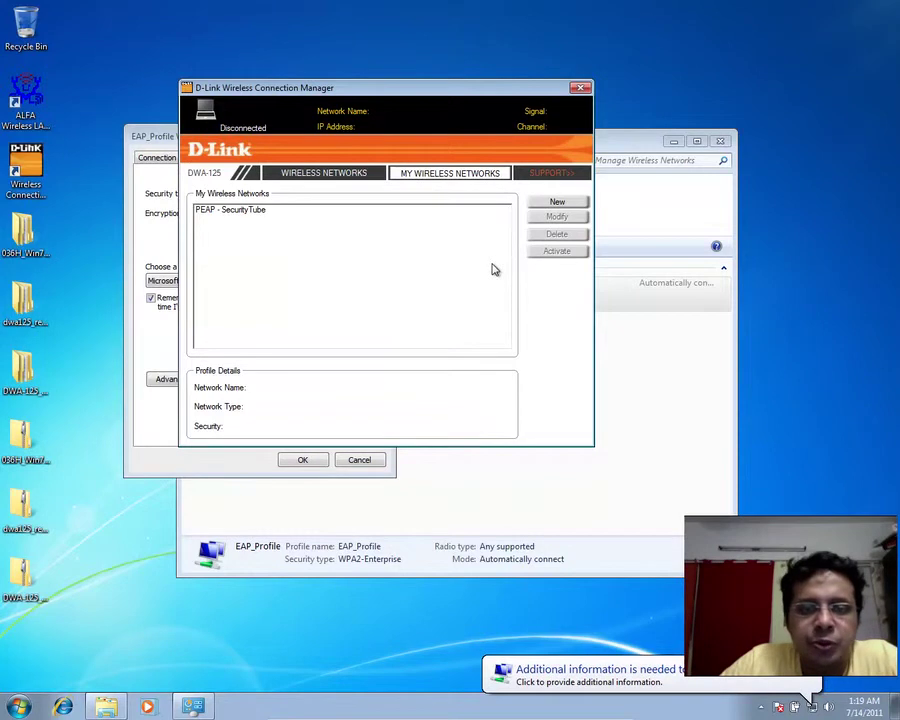
Switch back to Windows' managed wireless networks, reopen EAP_Profile to check its server certificate validation setting, and close its properties without changes.
{"action": "left_click", "coordinate": [291, 512]}
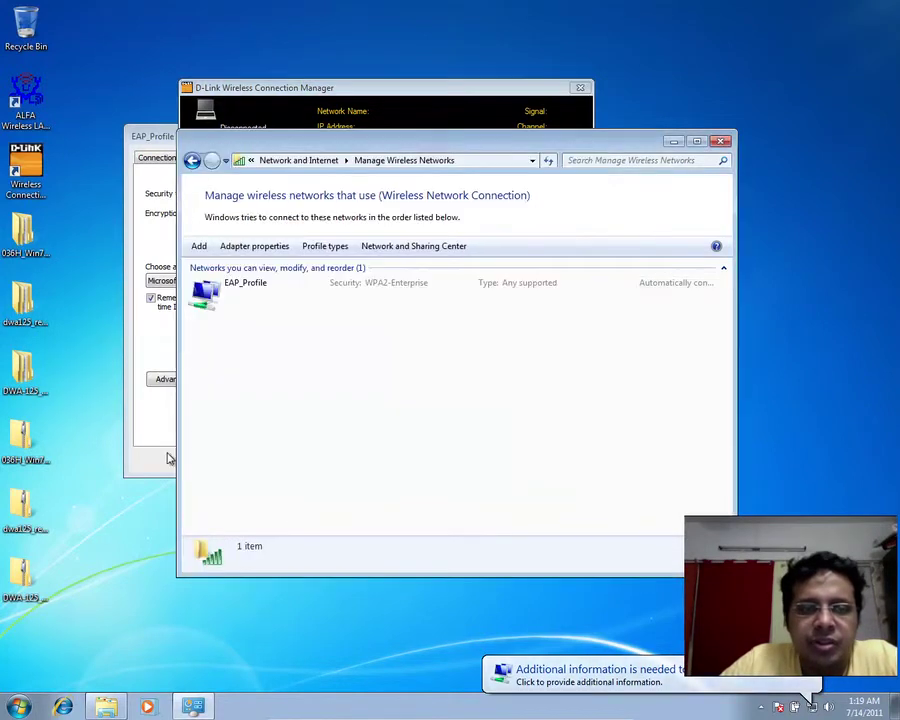
{"action": "left_click", "coordinate": [147, 181]}
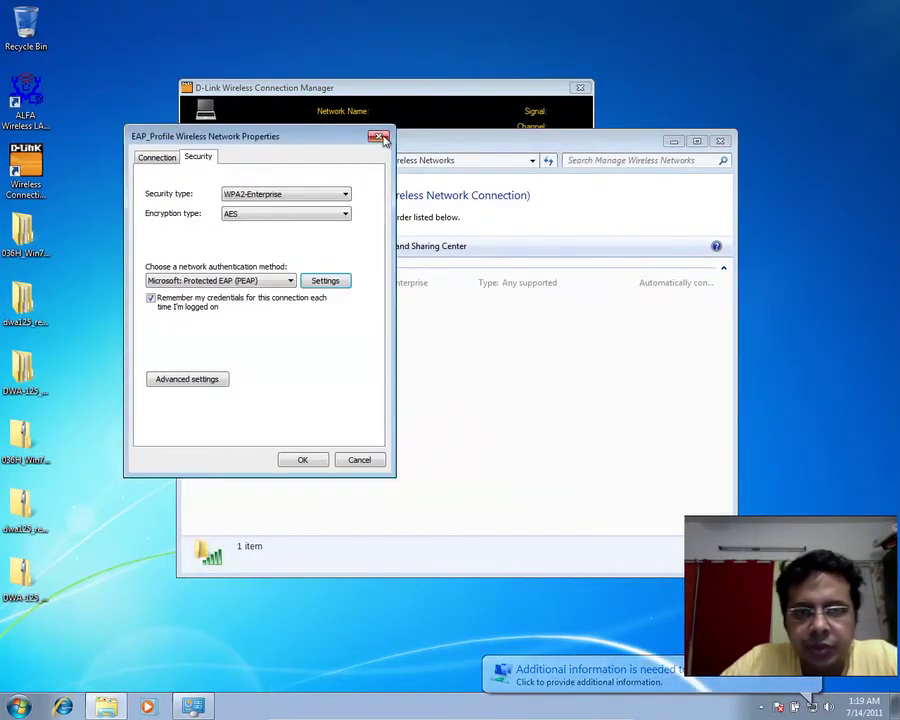
{"action": "left_click", "coordinate": [382, 140]}
{"action": "double_click", "coordinate": [289, 292]}
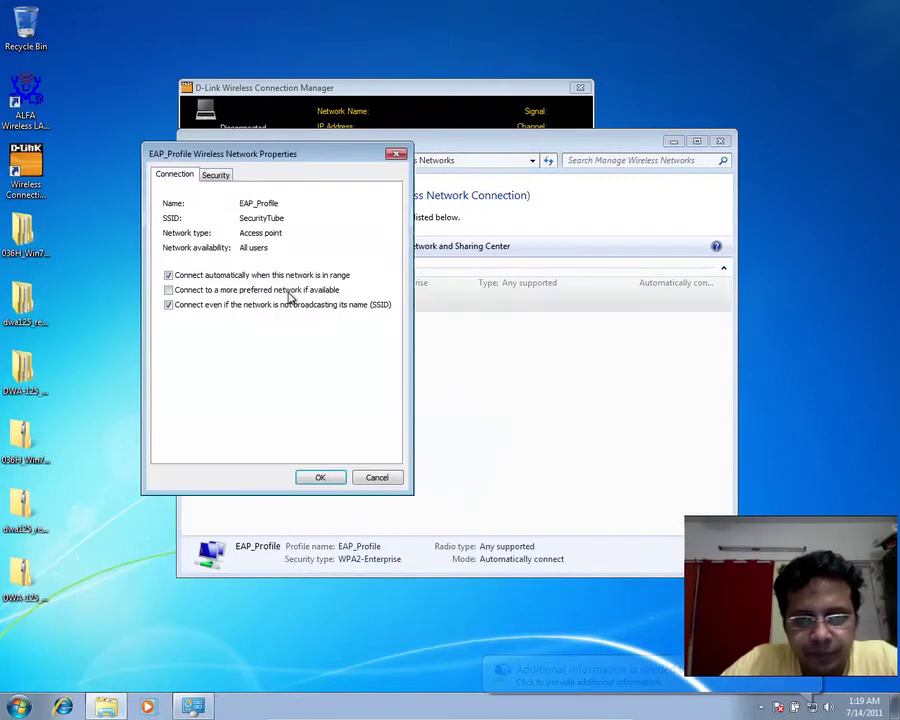
{"action": "left_click", "coordinate": [214, 176]}
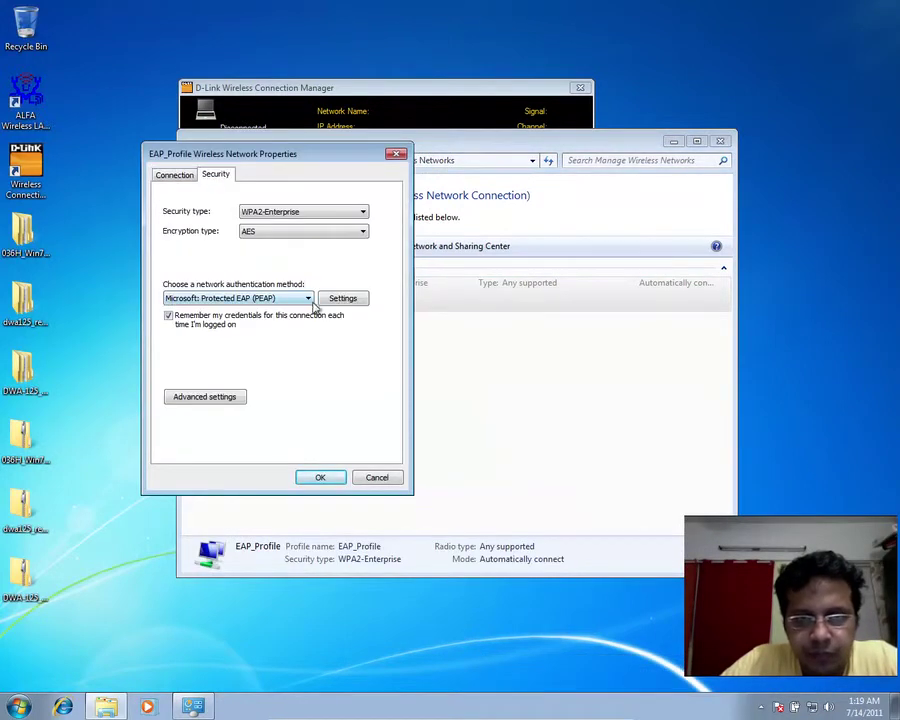
{"action": "left_click", "coordinate": [345, 297]}
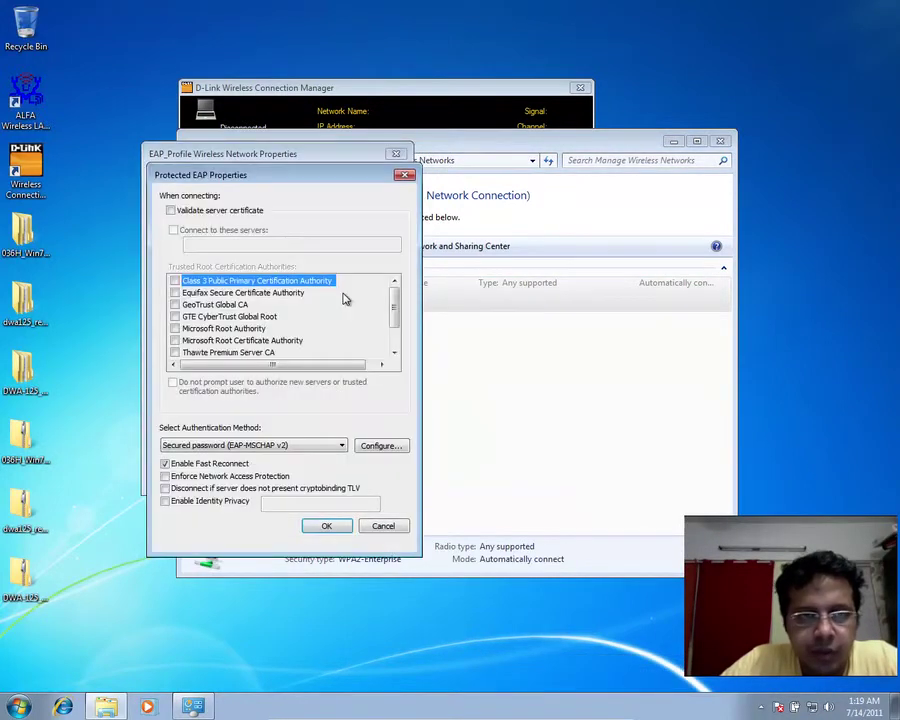
{"action": "left_click", "coordinate": [405, 178]}
{"action": "left_click", "coordinate": [396, 153]}
Check the PEAP - SecurityTube profile and available networks in D-Link Wireless Connection Manager, and return to Windows' managed wireless networks.
{"action": "left_click", "coordinate": [440, 100]}
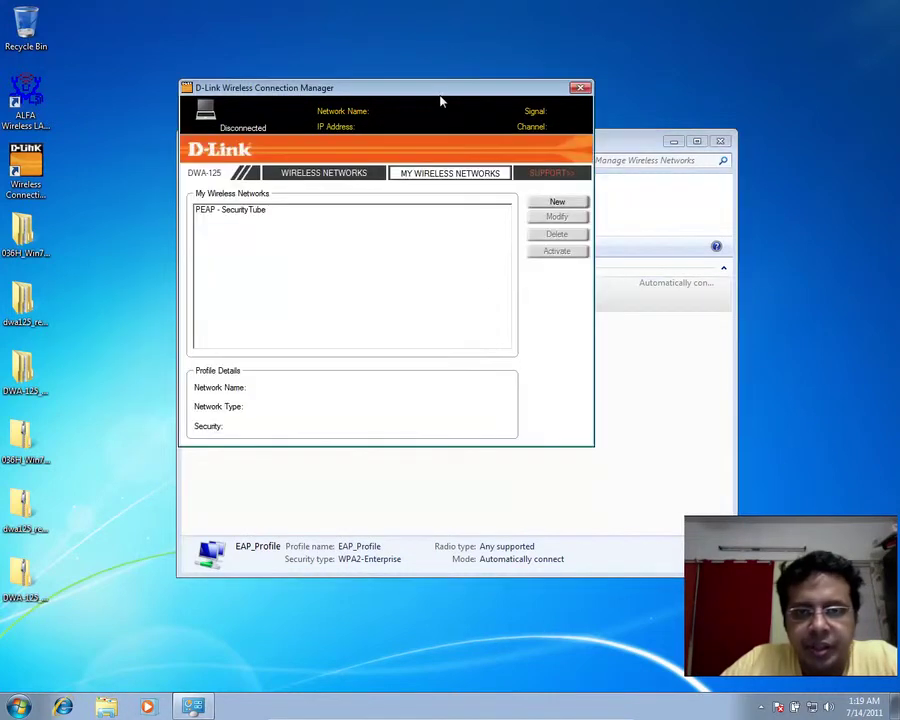
{"action": "left_click", "coordinate": [395, 210]}
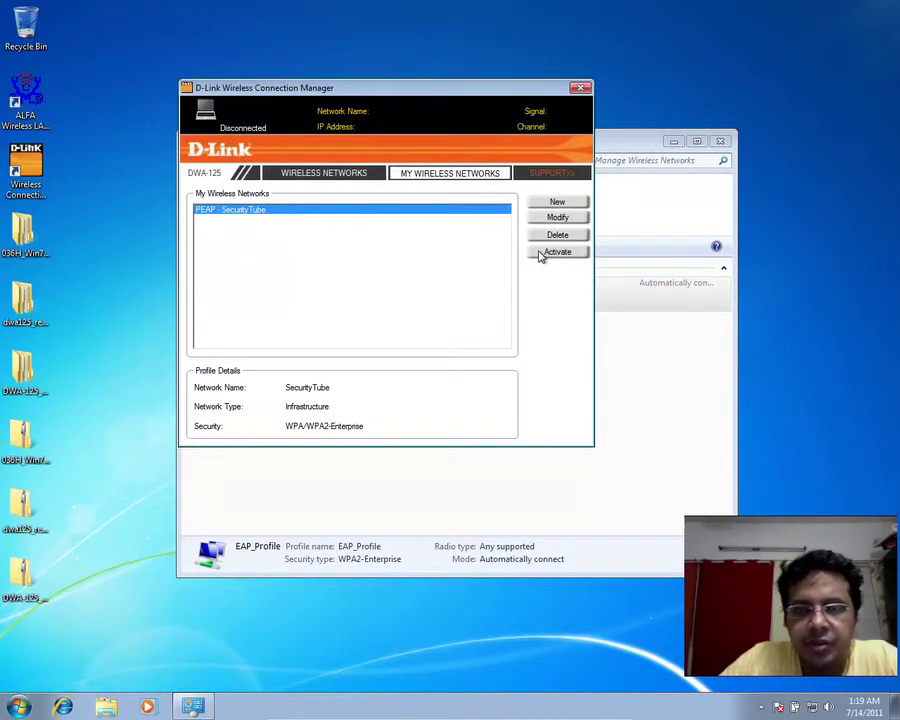
{"action": "left_click", "coordinate": [322, 175]}
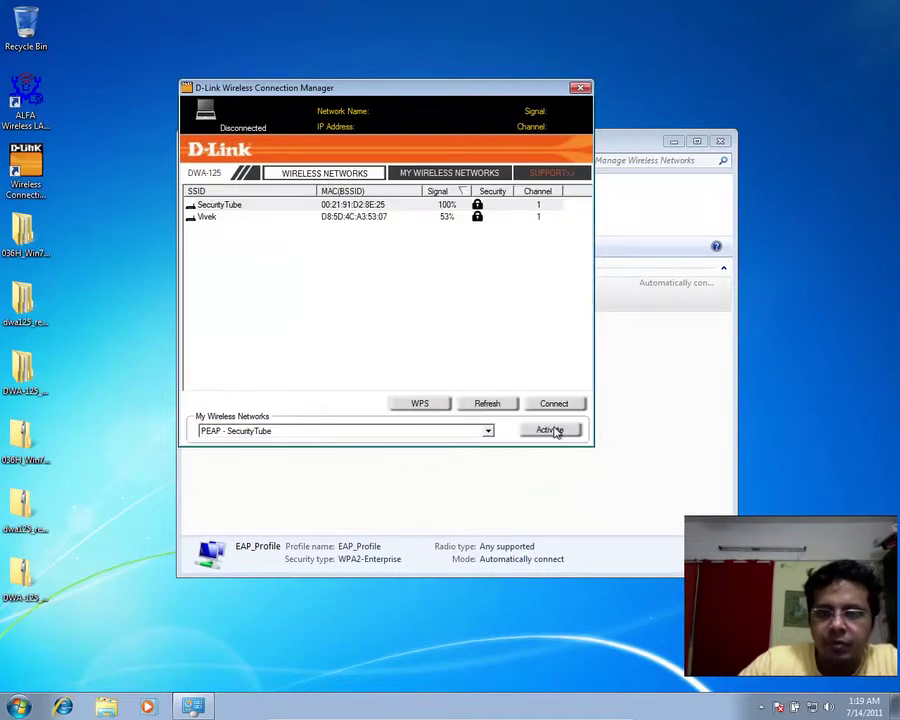
{"action": "left_click", "coordinate": [631, 430]}
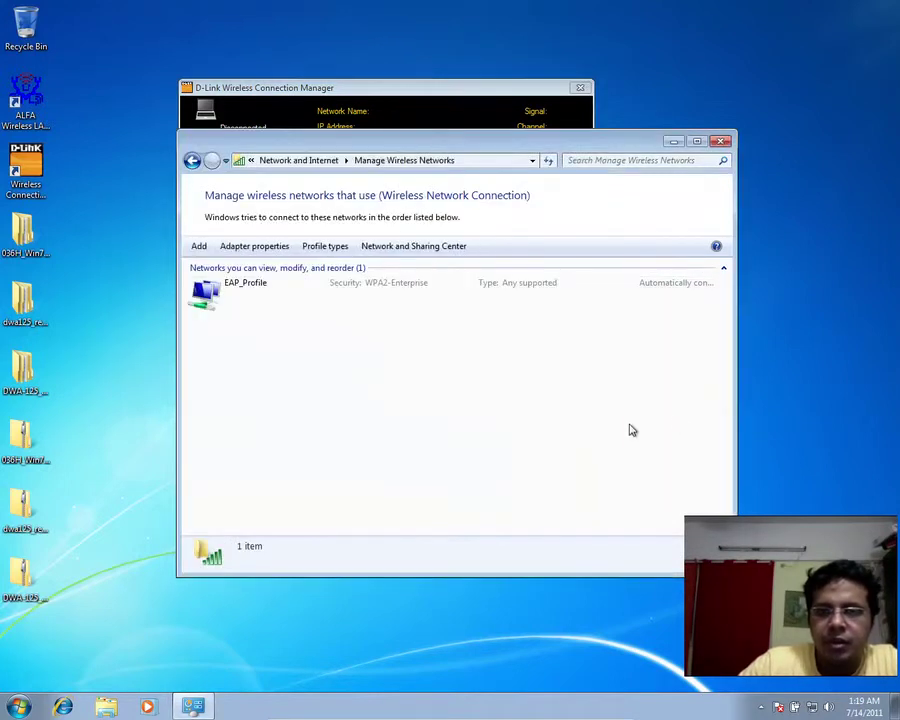
Reopen EAP_Profile's Protected EAP properties to check the server certificate validation setting, and close the dialogs without changes.
{"action": "double_click", "coordinate": [295, 296]}
{"action": "left_click", "coordinate": [233, 192]}
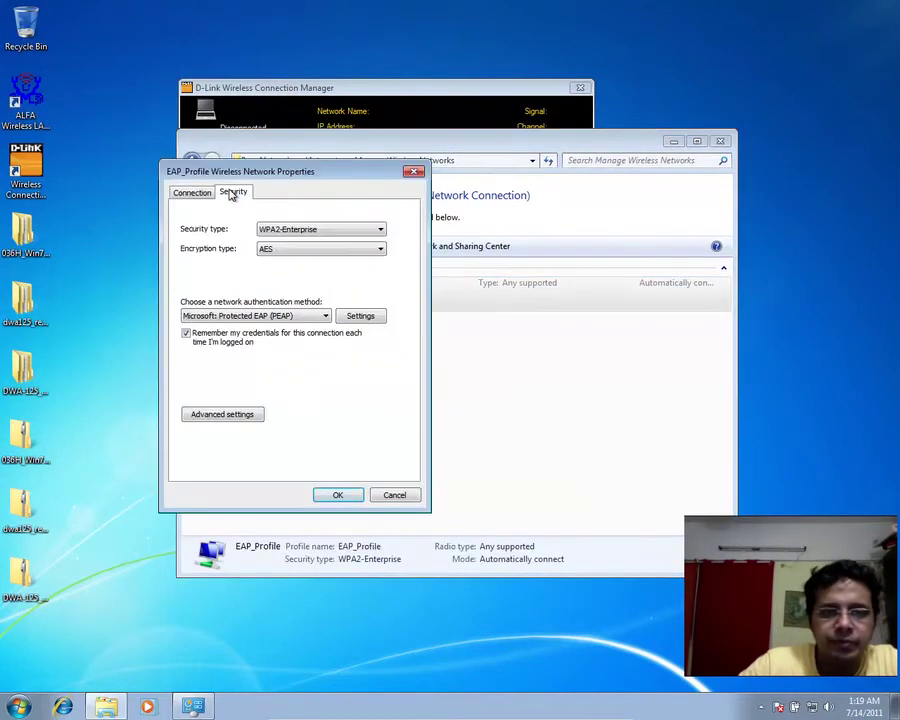
{"action": "left_click", "coordinate": [360, 316]}
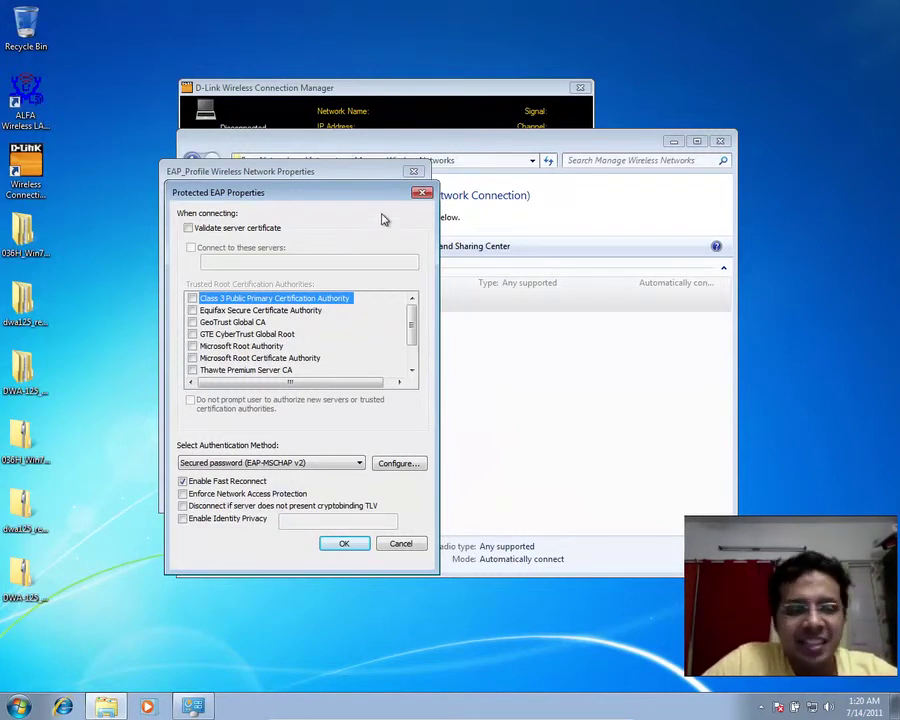
{"action": "left_click", "coordinate": [422, 195]}
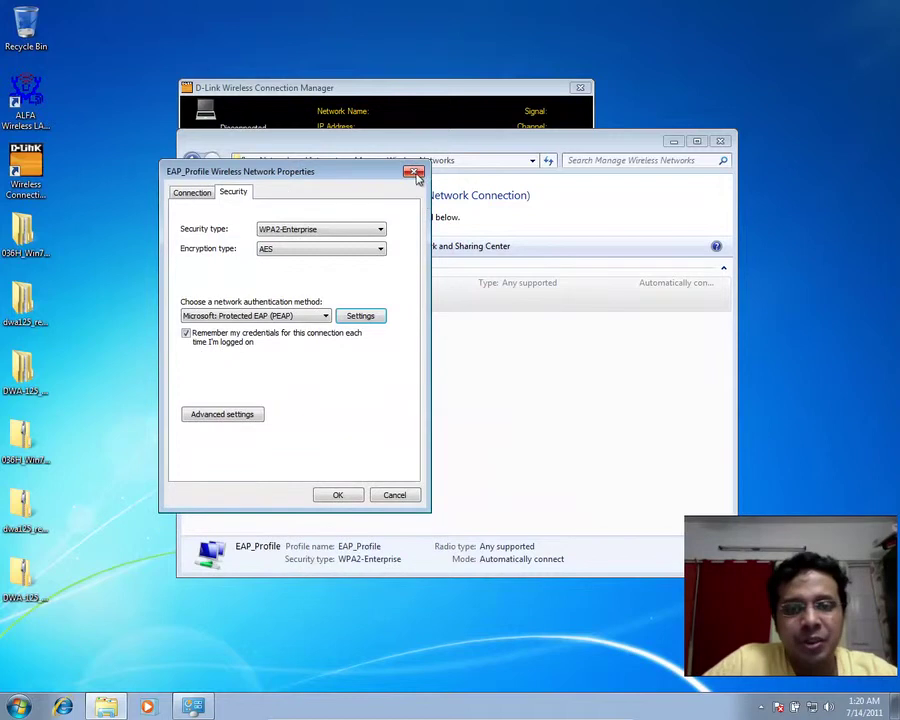
{"action": "left_click", "coordinate": [414, 173]}
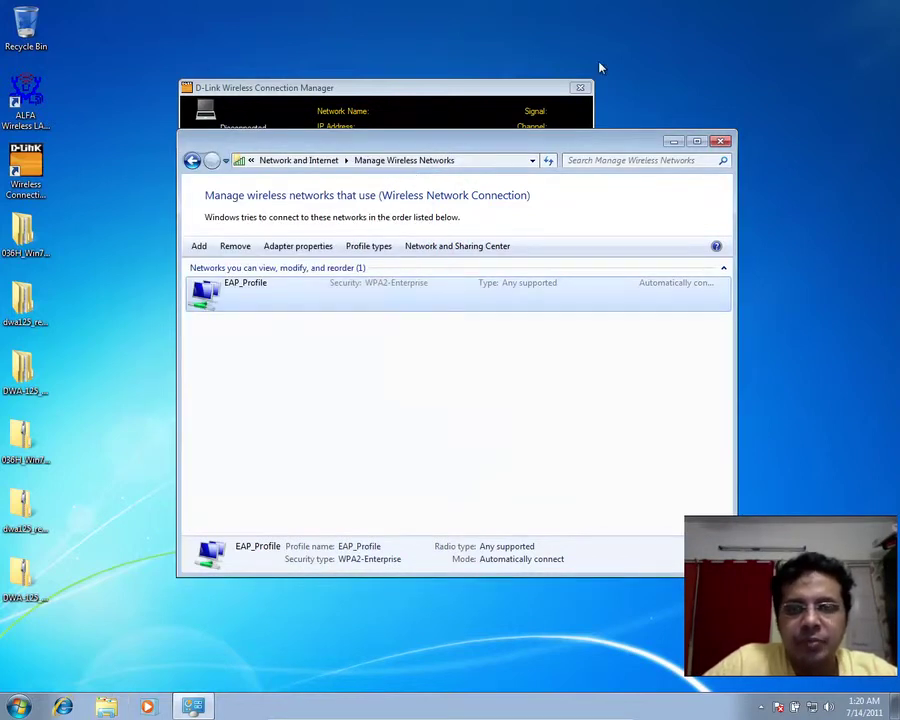
Close the D-Link Wireless Connection Manager window and remove the EAP_Profile network from Windows' managed wireless networks.
{"action": "left_click", "coordinate": [579, 88]}
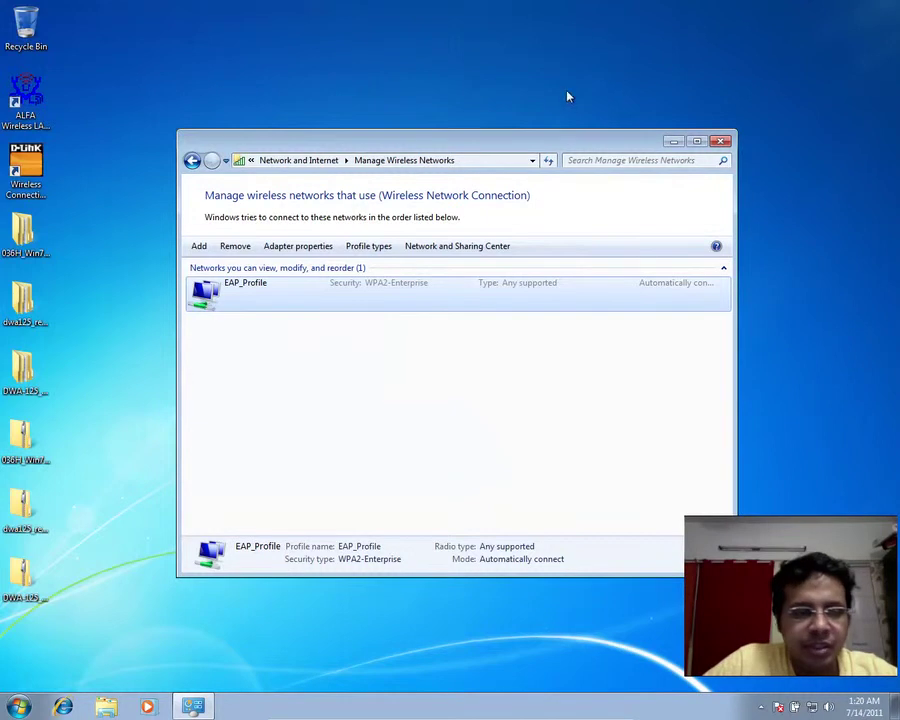
{"action": "left_click", "coordinate": [272, 296]}
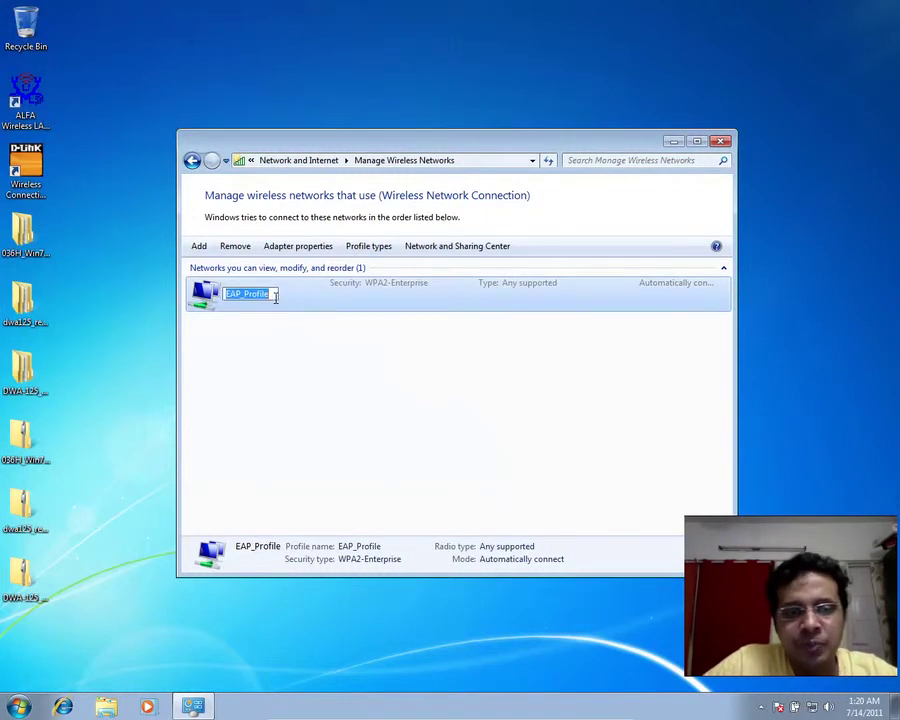
{"action": "right_click", "coordinate": [274, 296]}
{"action": "left_click", "coordinate": [309, 289]}
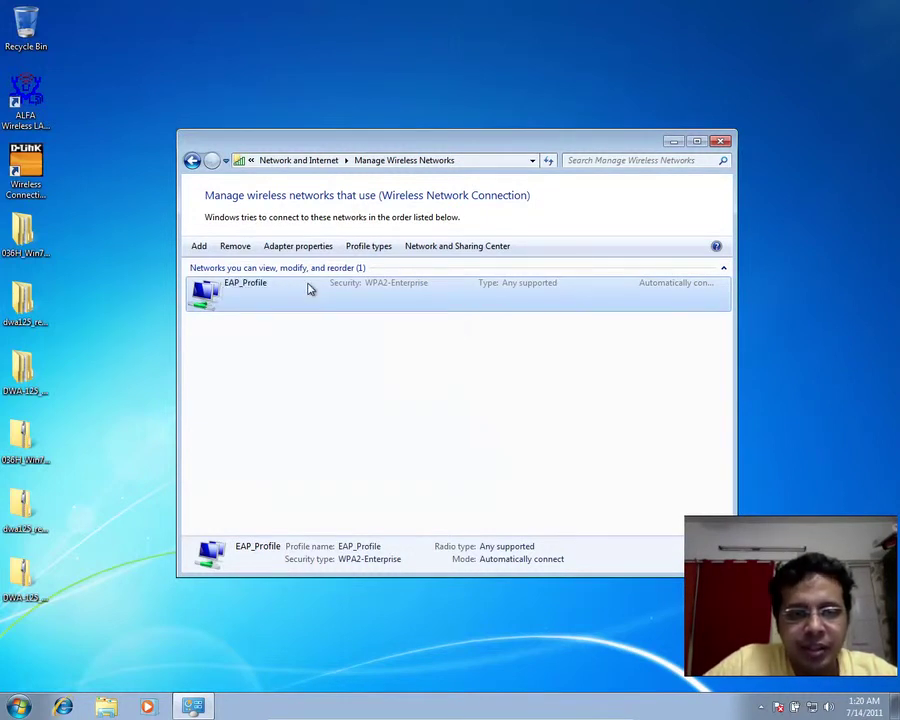
{"action": "right_click", "coordinate": [309, 289]}
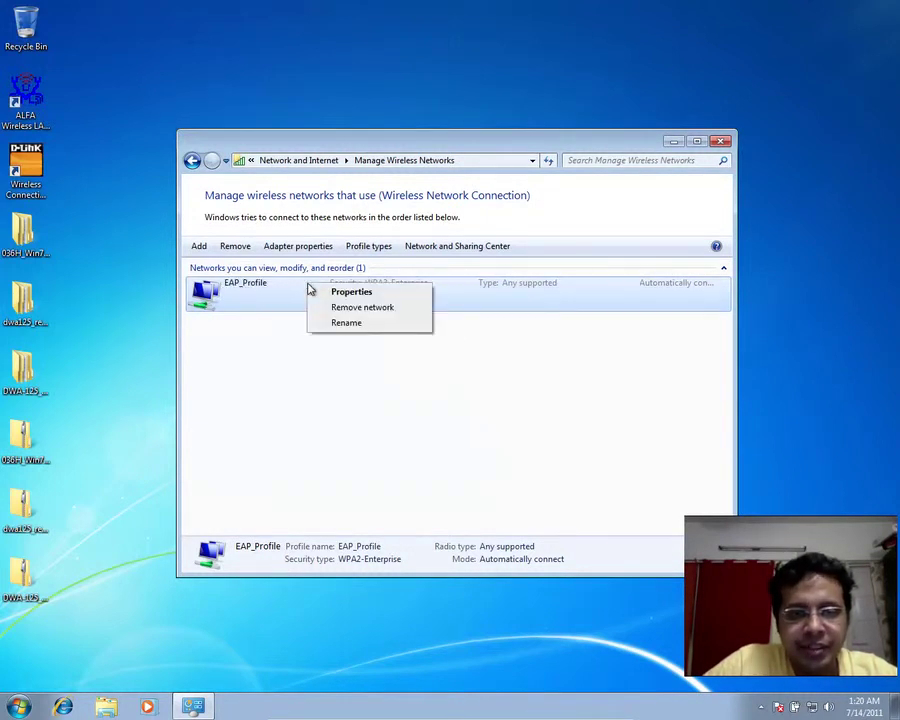
{"action": "left_click", "coordinate": [355, 314]}
{"action": "left_click", "coordinate": [513, 399]}
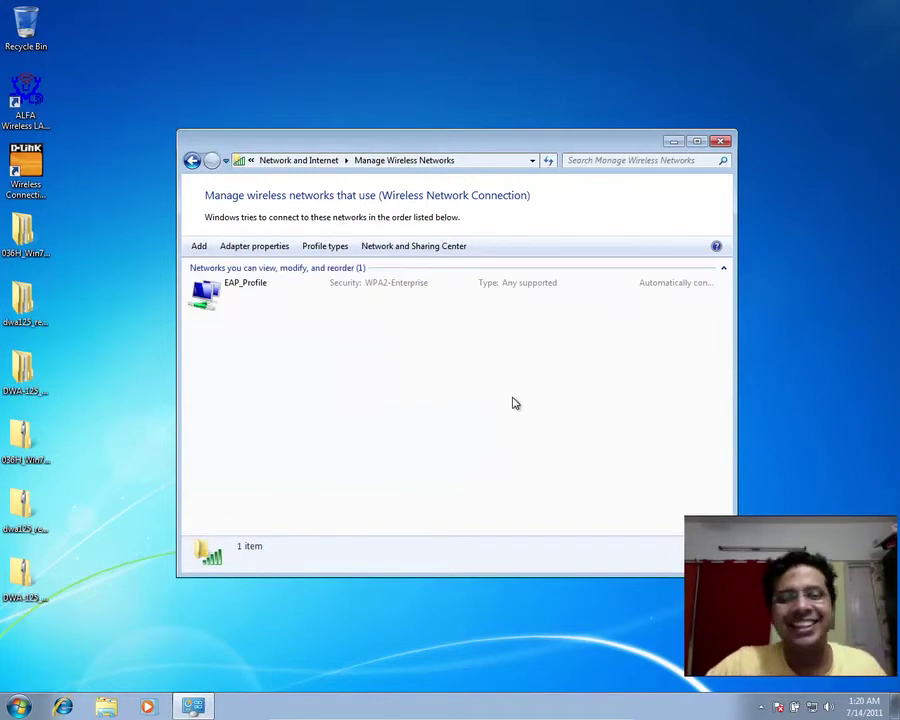
Inspect the recreated EAP_Profile's connection, security and Protected EAP settings, and close its properties without changes.
{"action": "double_click", "coordinate": [293, 296]}
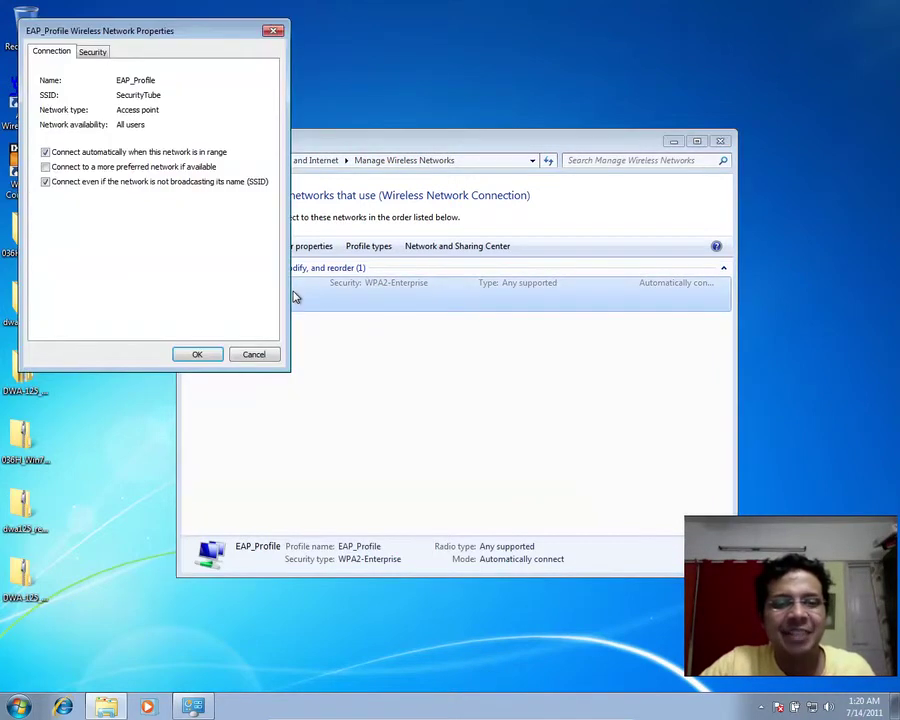
{"action": "left_click", "coordinate": [92, 58]}
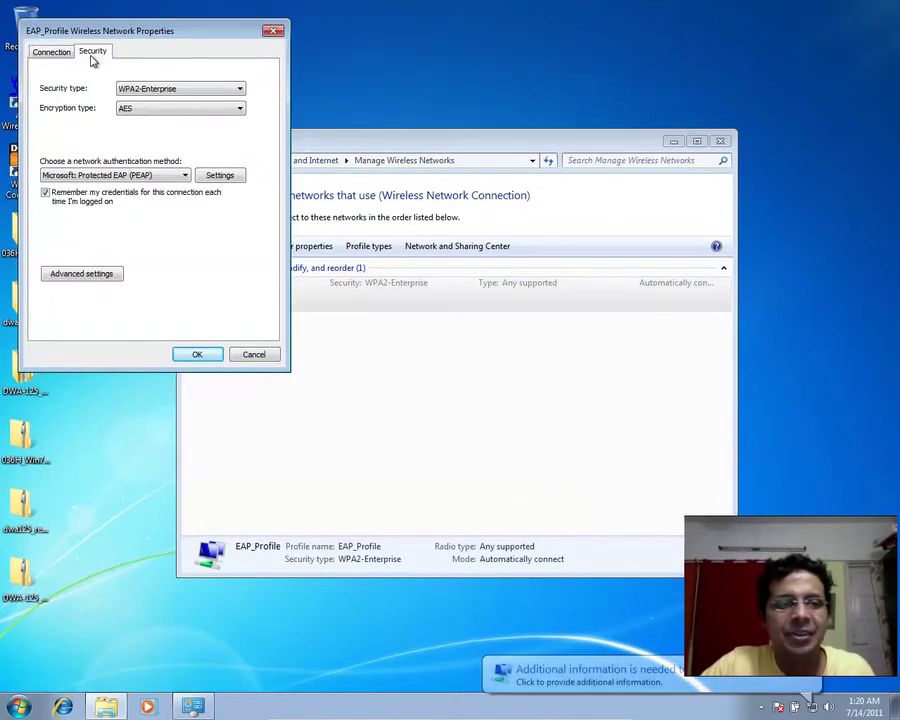
{"action": "left_click", "coordinate": [222, 176]}
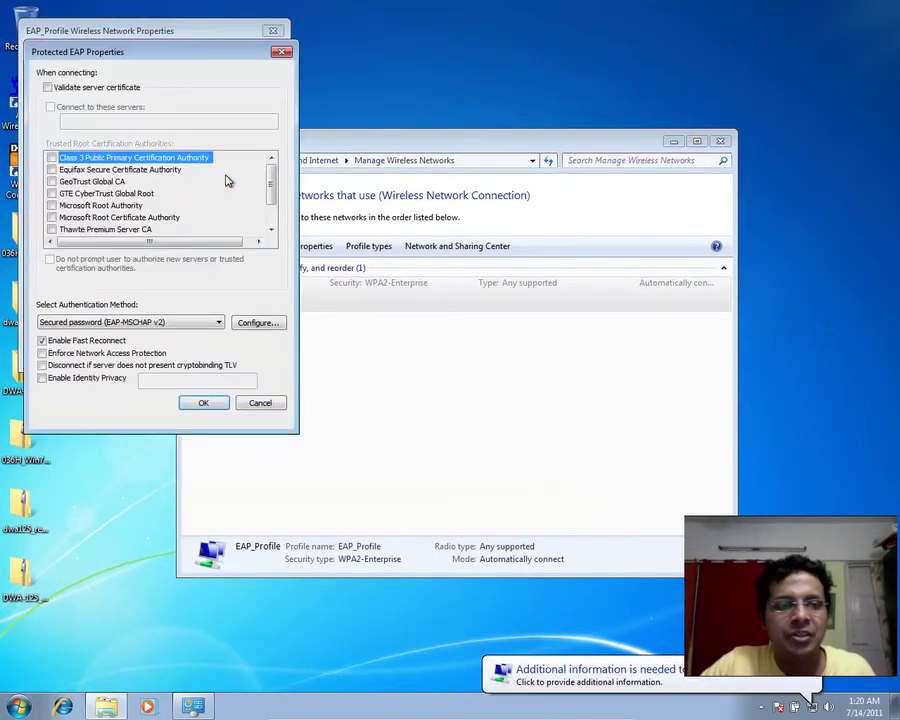
{"action": "left_click", "coordinate": [284, 53]}
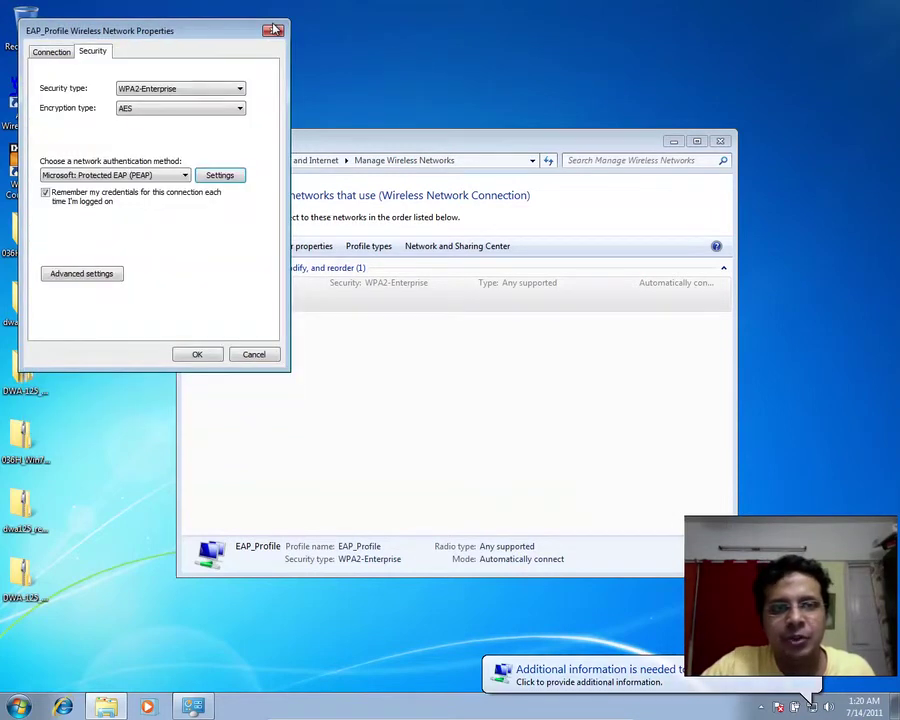
{"action": "left_click", "coordinate": [275, 33]}
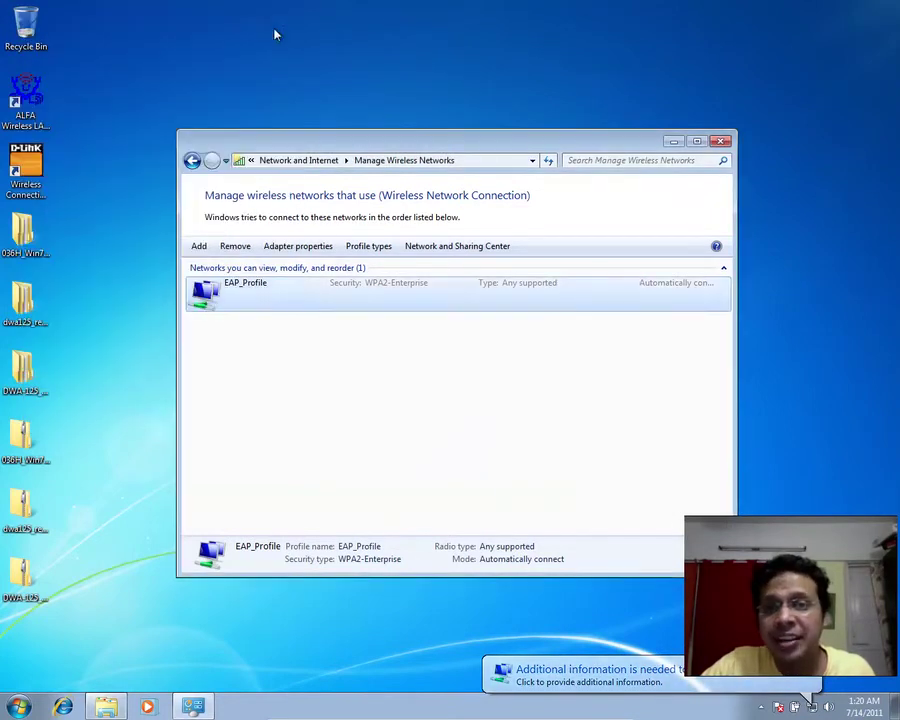
Remove the recreated EAP_Profile network and confirm its removal.
{"action": "right_click", "coordinate": [300, 295]}
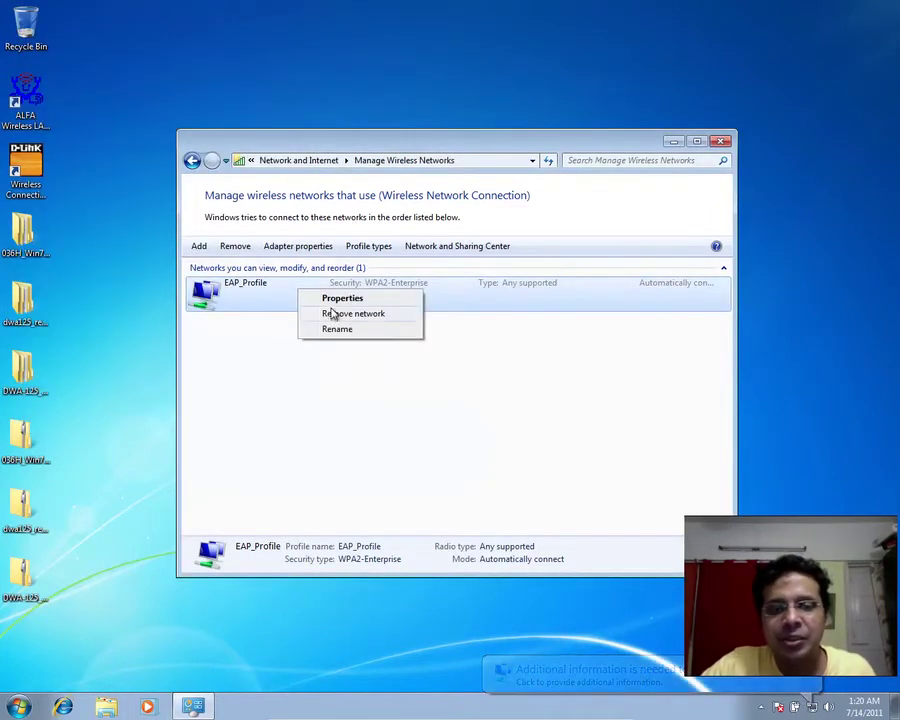
{"action": "left_click", "coordinate": [344, 316]}
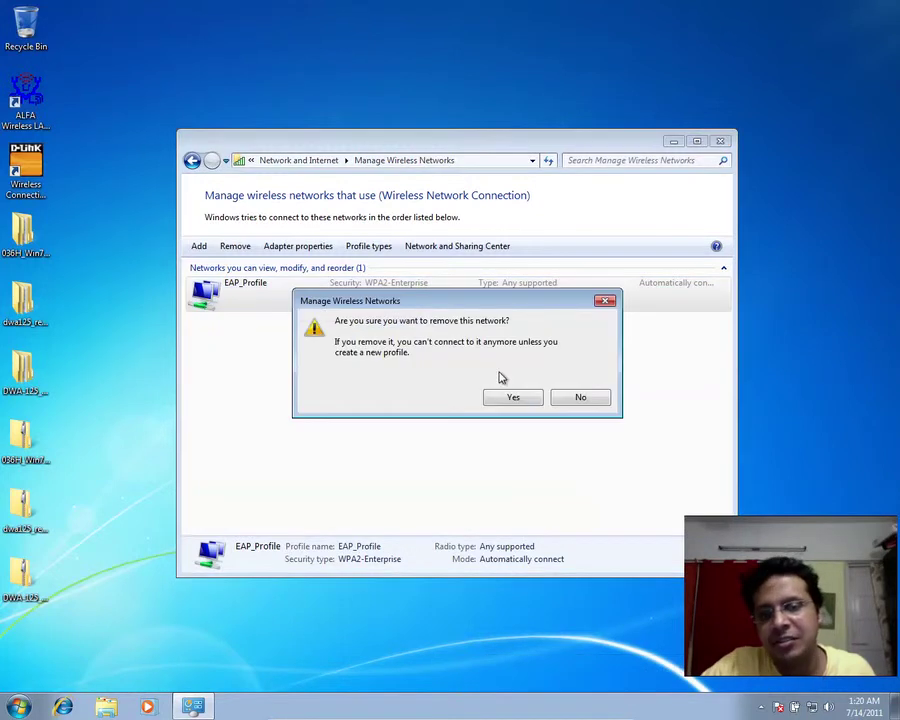
{"action": "left_click", "coordinate": [515, 397]}
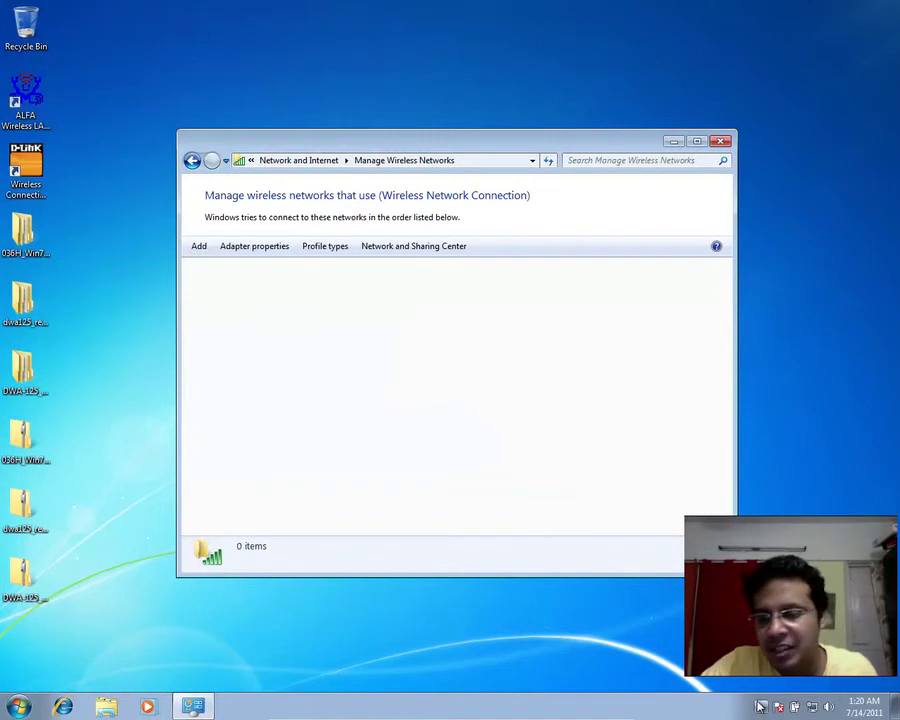
Dismiss the EAP_Profile connection notification and quit the D-Link wireless utility running in the background.
{"action": "left_click", "coordinate": [760, 706]}
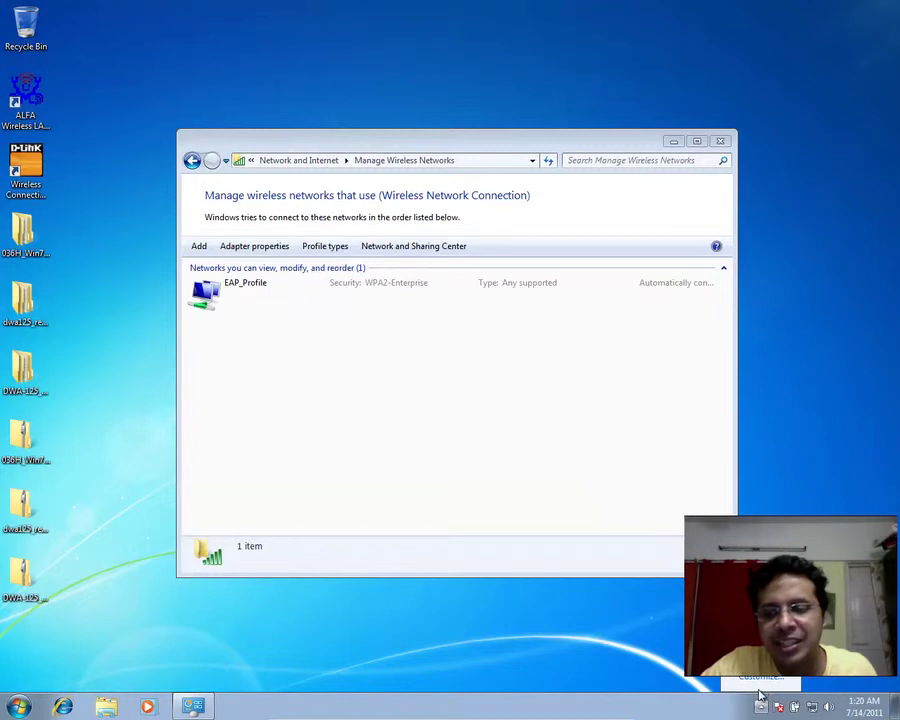
{"action": "left_click", "coordinate": [761, 706]}
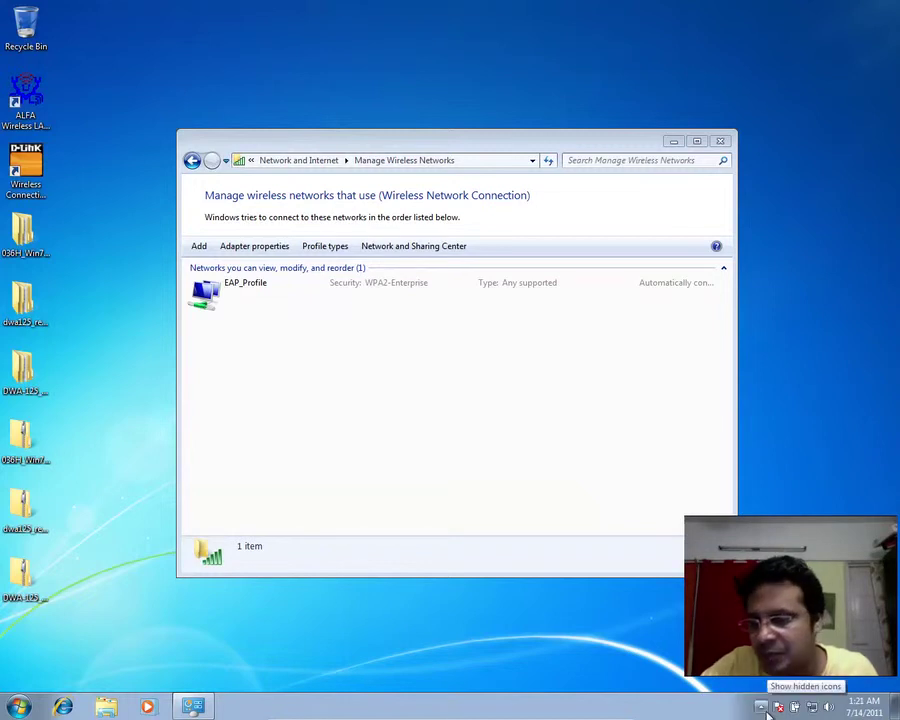
{"action": "left_click", "coordinate": [761, 706]}
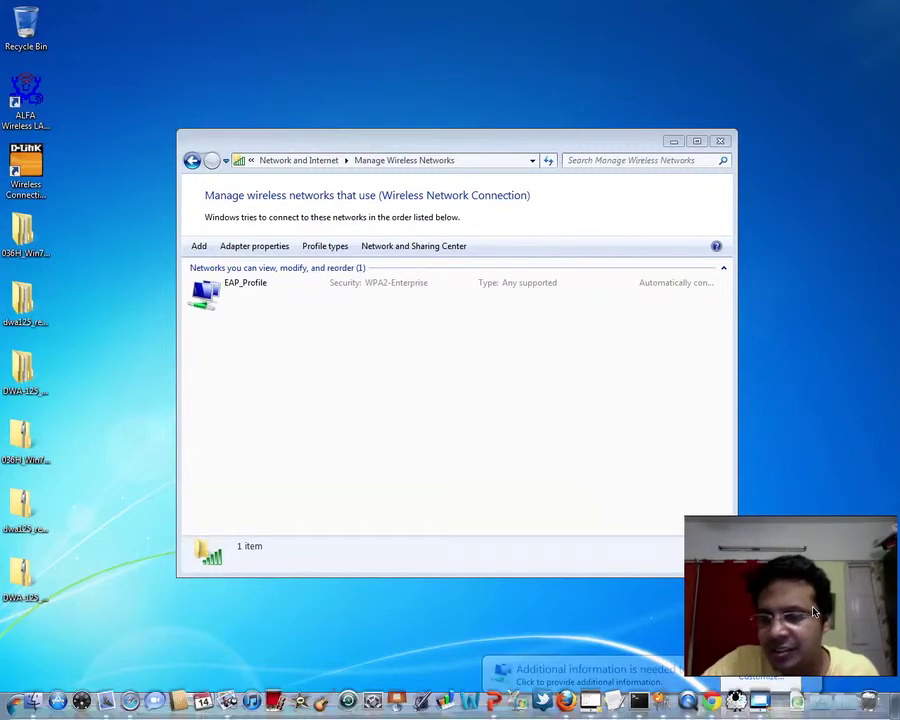
{"action": "left_click", "coordinate": [813, 647]}
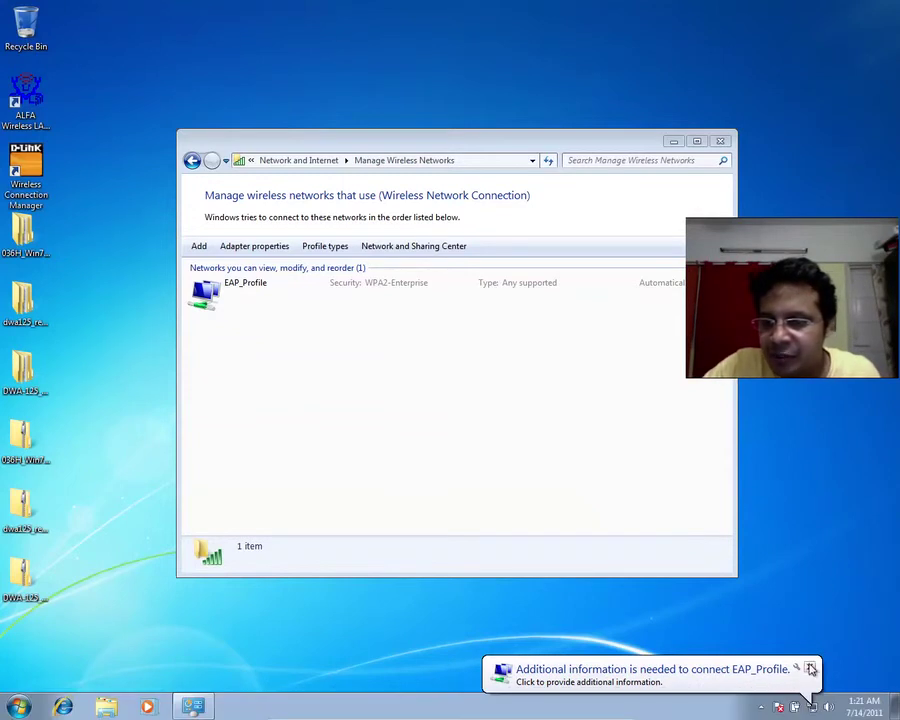
{"action": "left_click", "coordinate": [811, 669]}
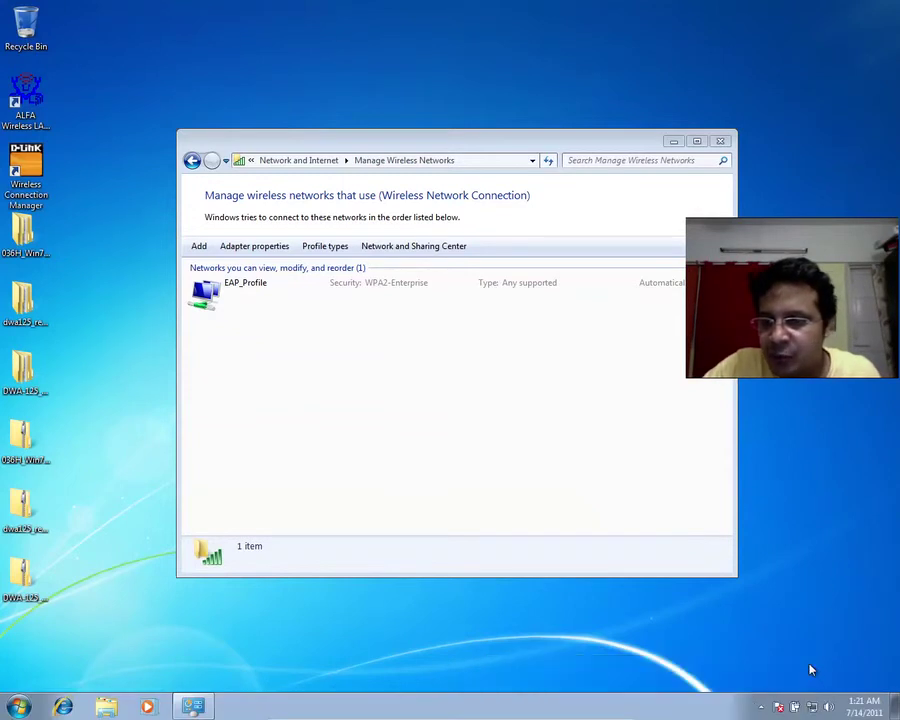
{"action": "left_click", "coordinate": [761, 707]}
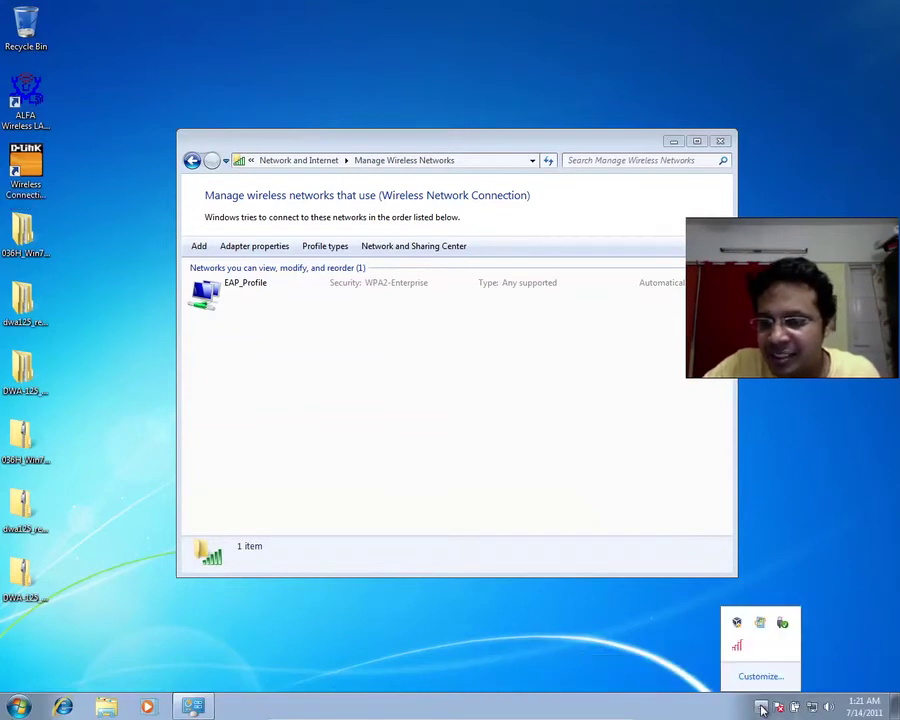
{"action": "right_click", "coordinate": [739, 646]}
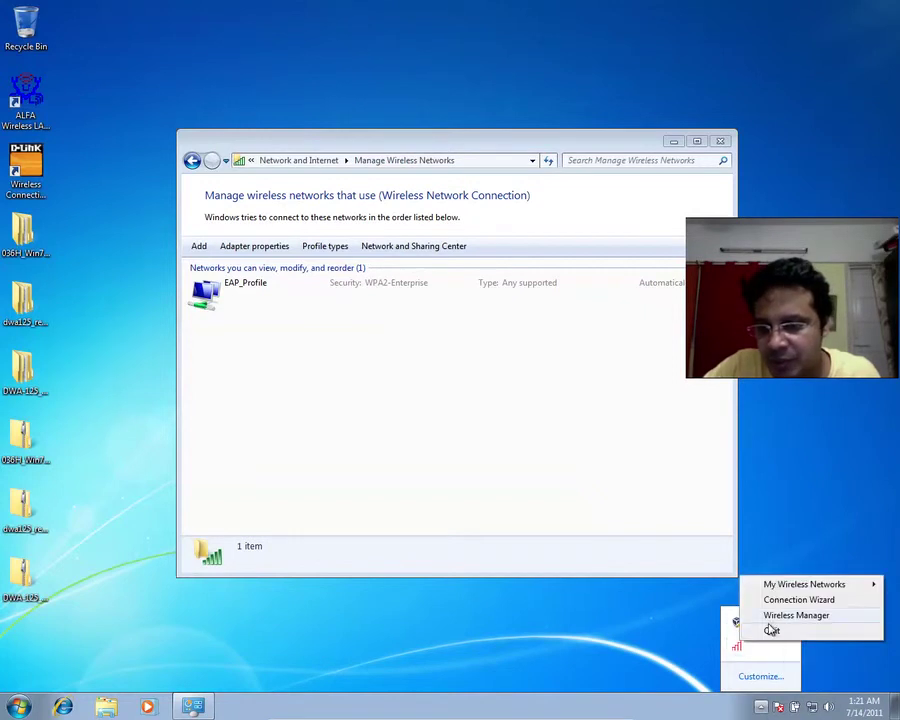
{"action": "left_click", "coordinate": [786, 630]}
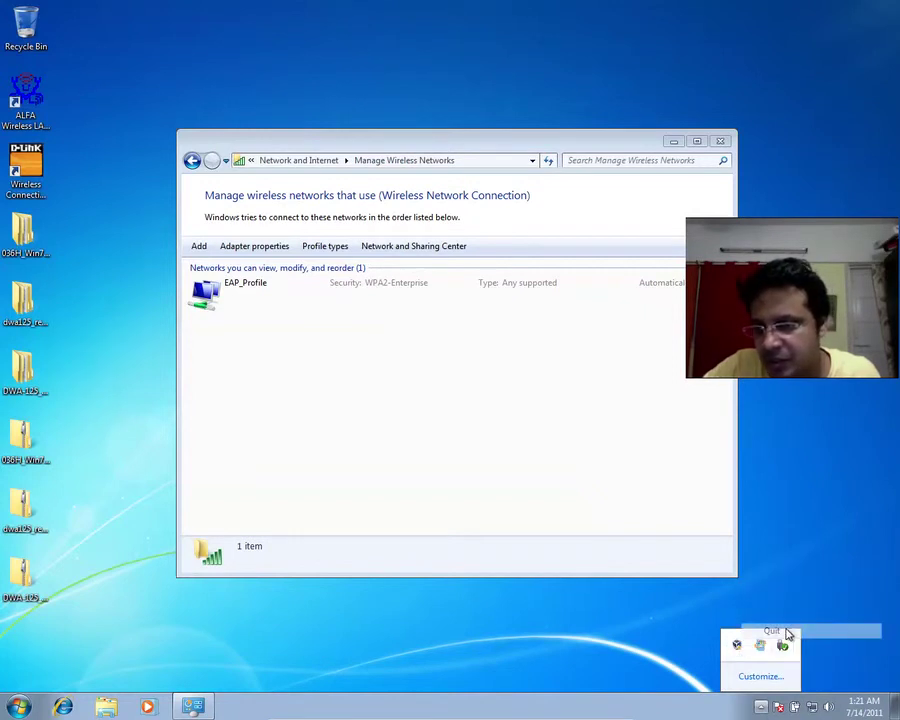
{"action": "left_click", "coordinate": [402, 378]}
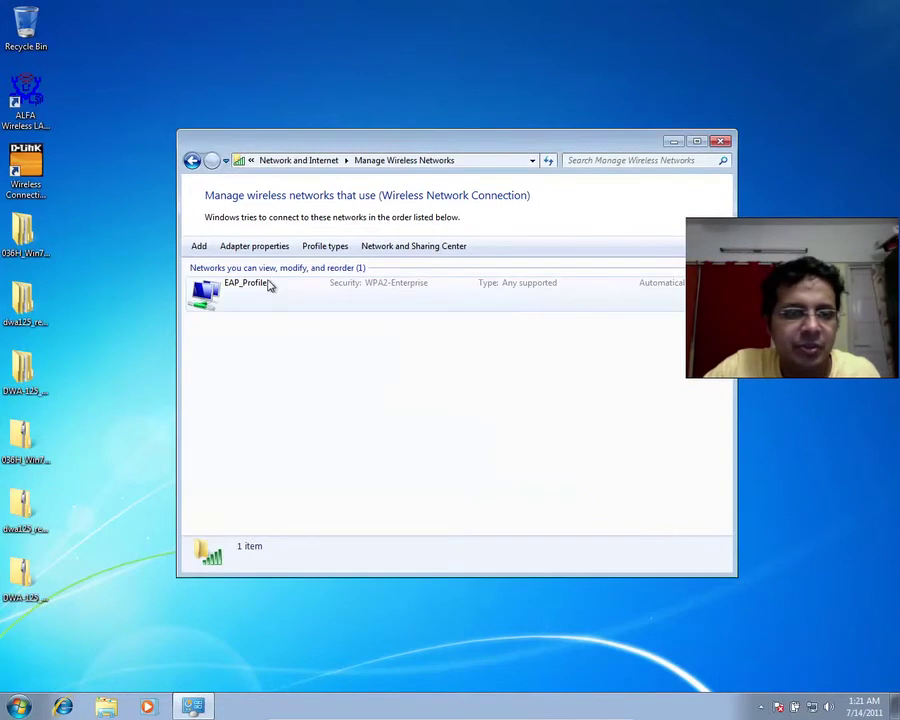
With the D-Link utility closed, remove EAP_Profile again and reposition the Manage Wireless Networks window.
{"action": "left_click", "coordinate": [268, 286]}
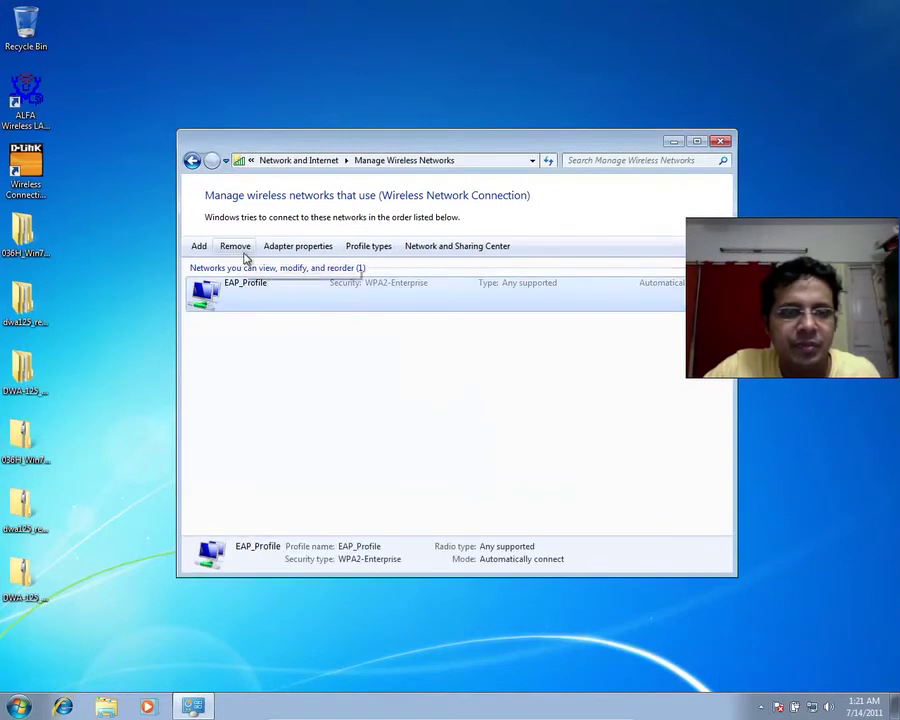
{"action": "left_click", "coordinate": [236, 247]}
{"action": "left_click", "coordinate": [521, 402]}
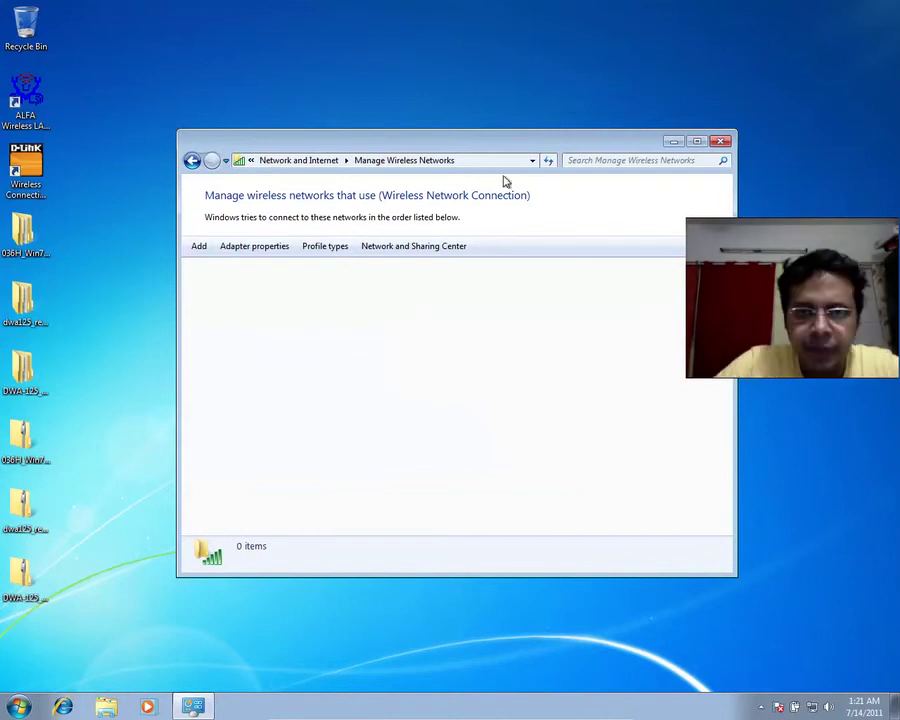
{"action": "left_click_drag", "start_coordinate": [474, 141], "coordinate": [438, 100]}
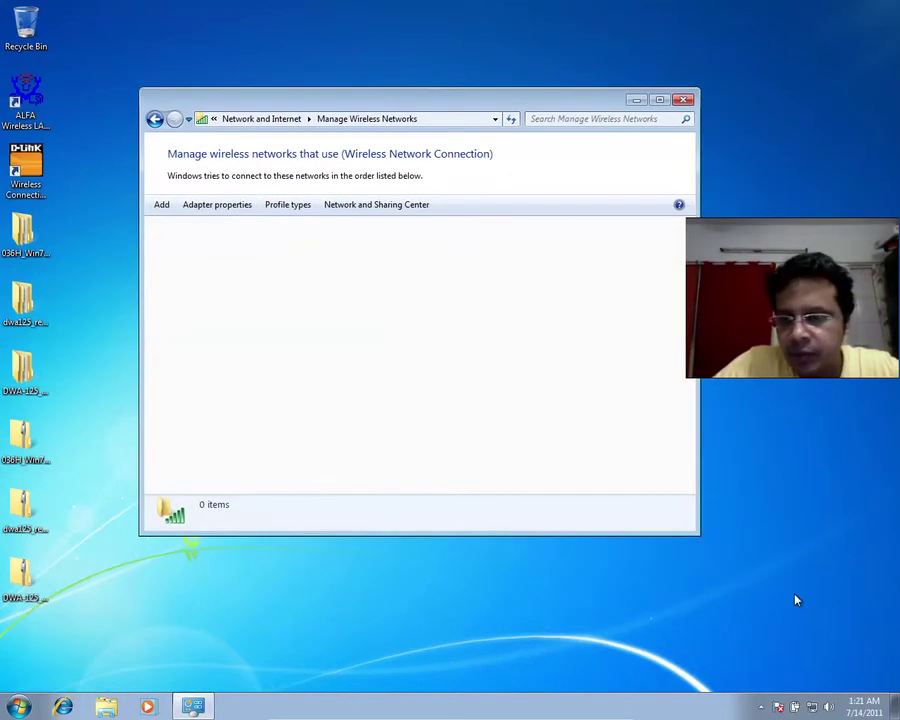
View the available wireless networks, then examine EAP_Profile's connection and security settings and close its properties.
{"action": "left_click", "coordinate": [813, 709]}
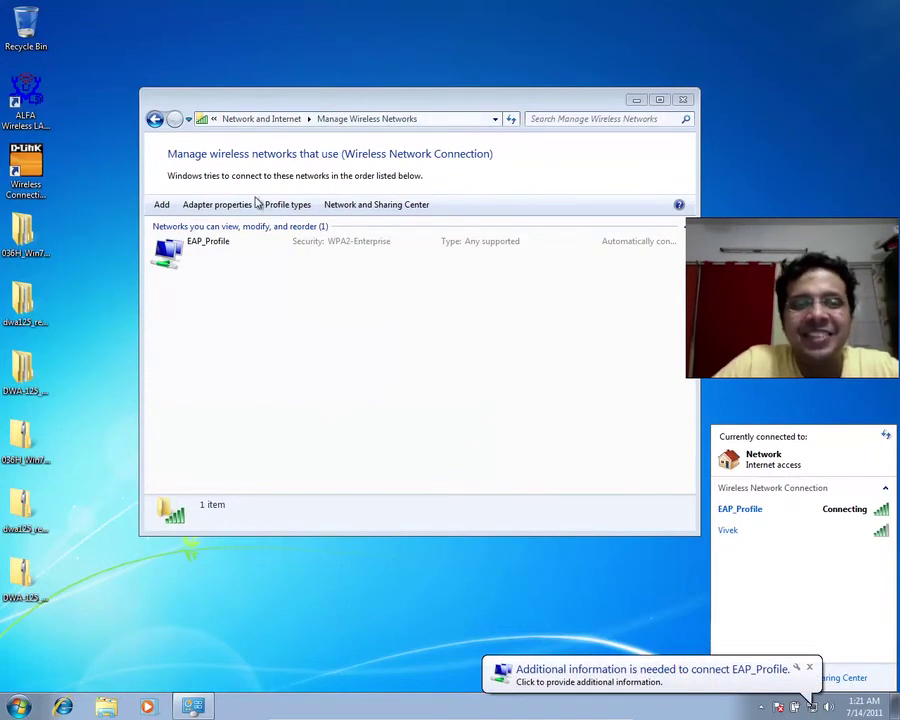
{"action": "left_click", "coordinate": [211, 254]}
{"action": "double_click", "coordinate": [211, 254]}
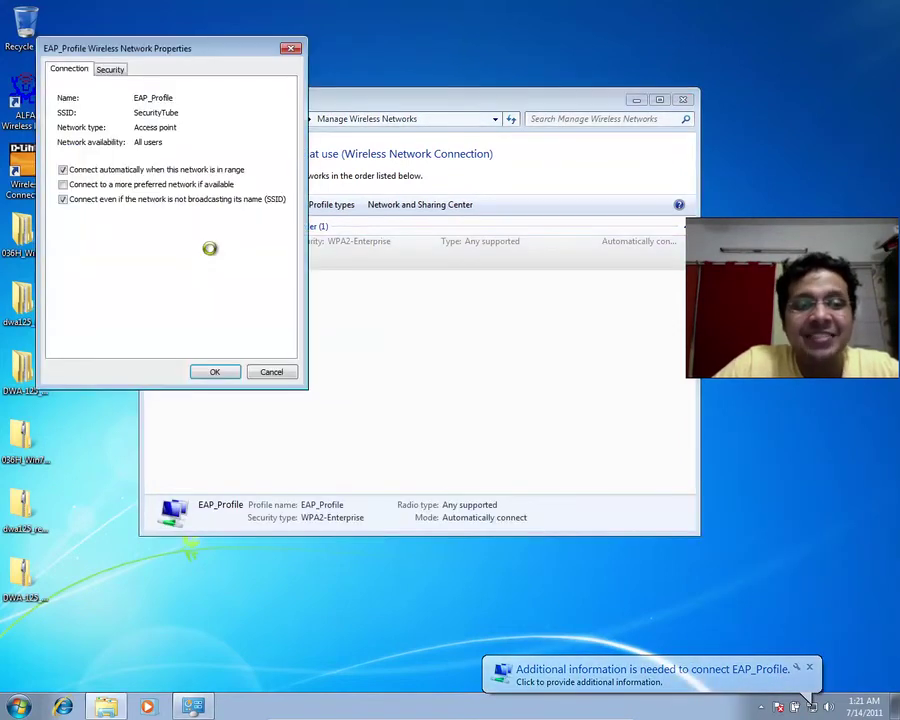
{"action": "left_click", "coordinate": [109, 71]}
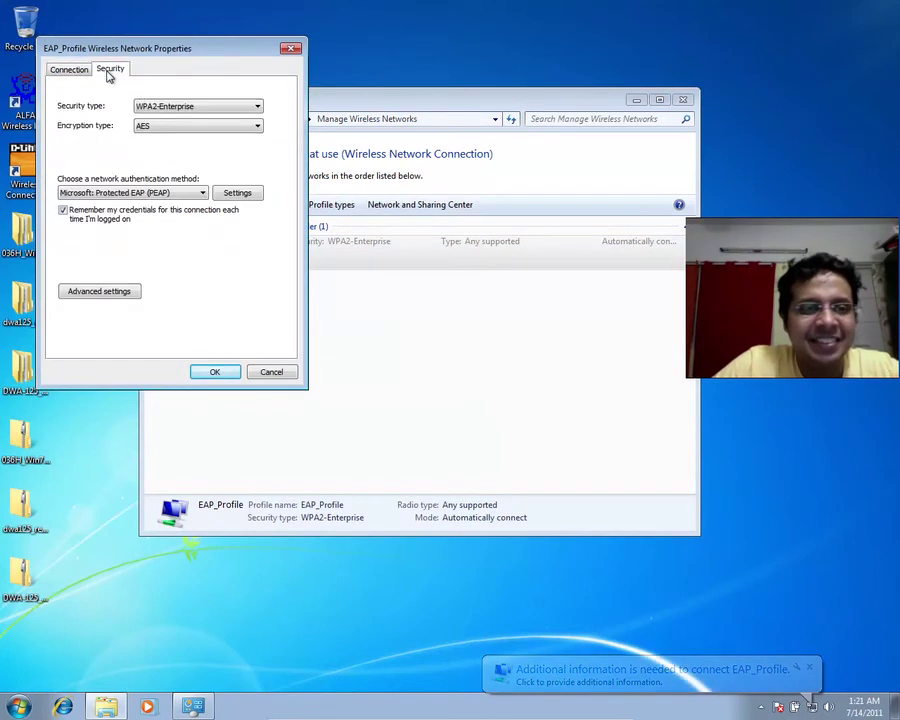
{"action": "left_click", "coordinate": [290, 49]}
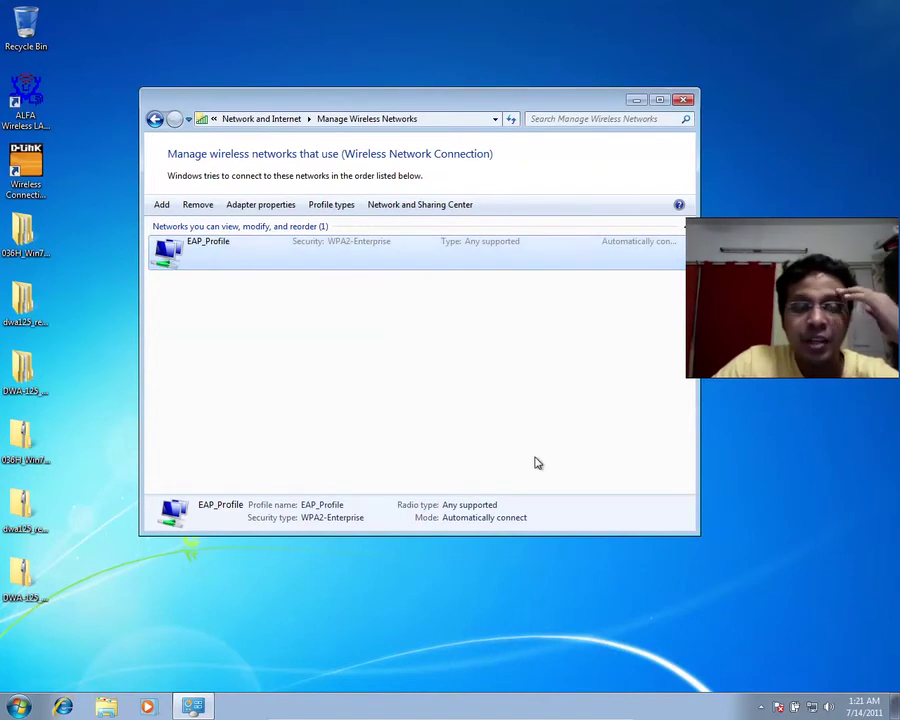
Check the hidden background applications for the D-Link utility, and remove EAP_Profile from the managed wireless networks once more.
{"action": "left_click", "coordinate": [760, 705]}
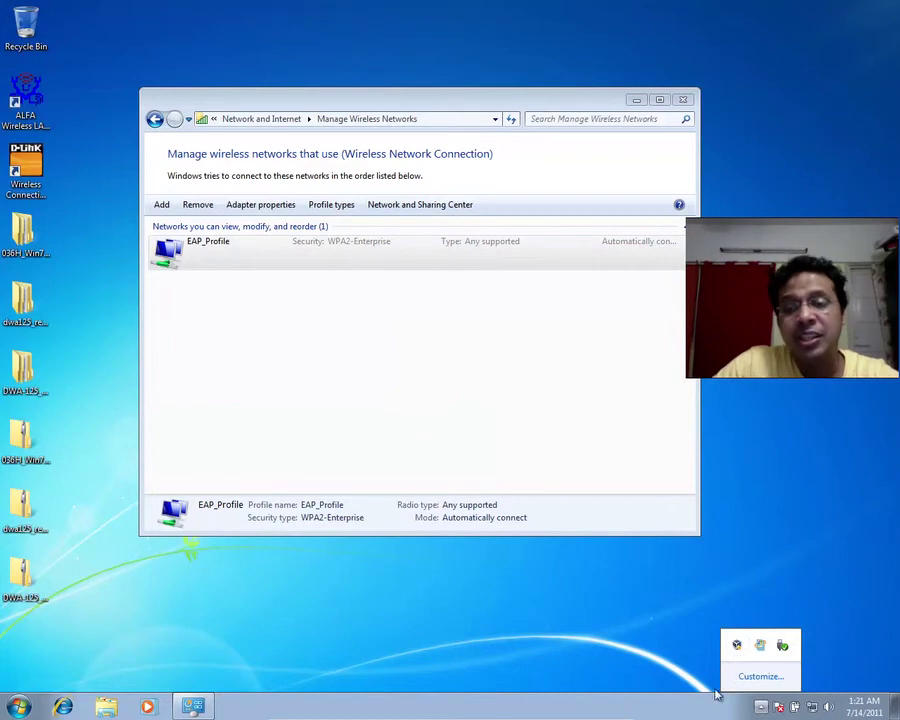
{"action": "left_click", "coordinate": [496, 345]}
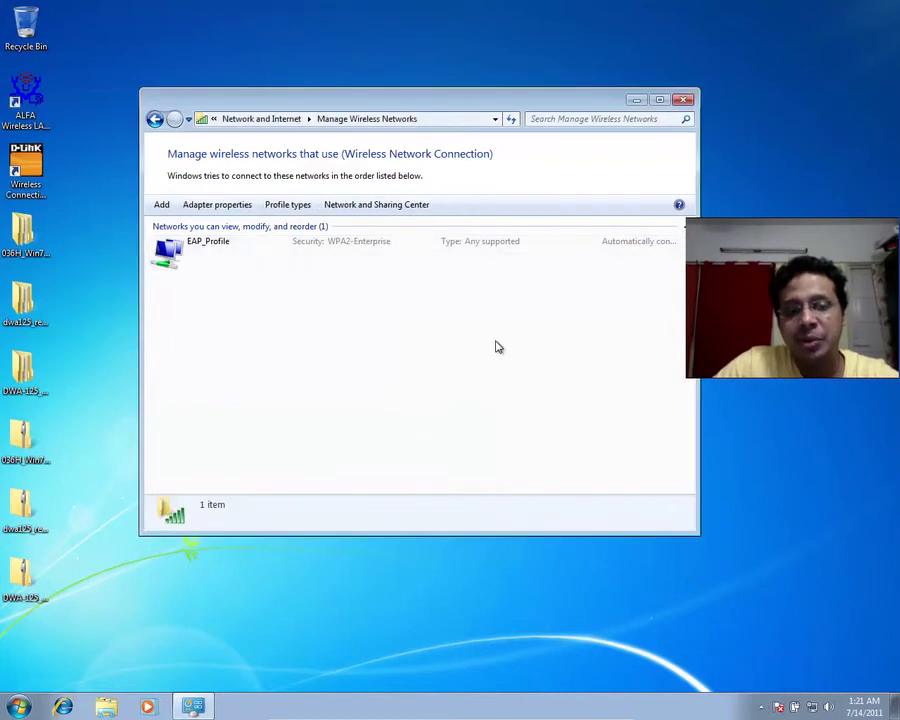
{"action": "left_click", "coordinate": [362, 249]}
{"action": "right_click", "coordinate": [362, 249]}
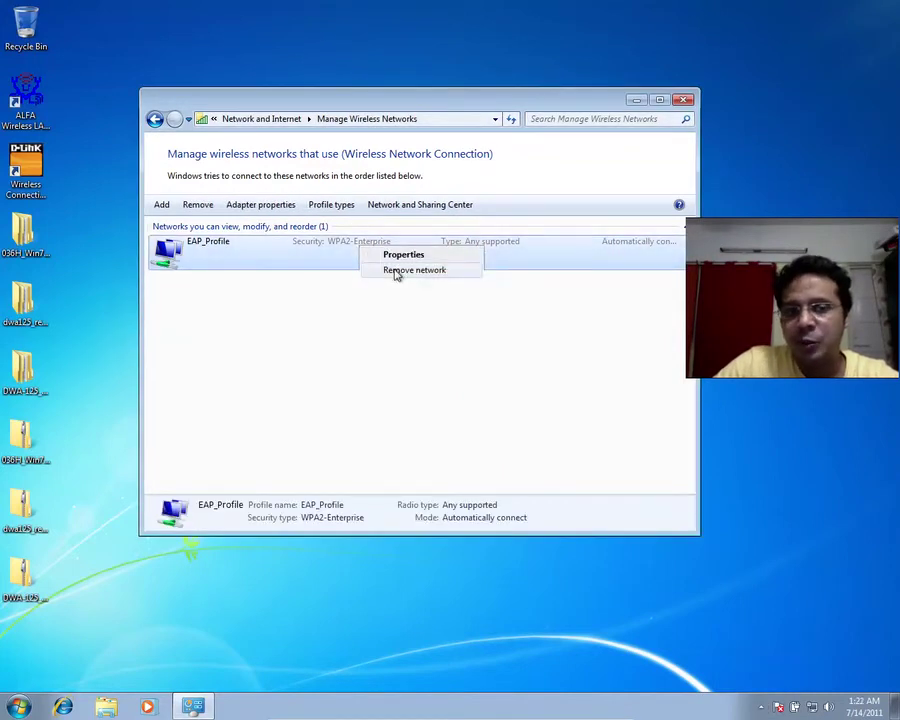
{"action": "left_click", "coordinate": [397, 272]}
{"action": "left_click", "coordinate": [475, 356]}
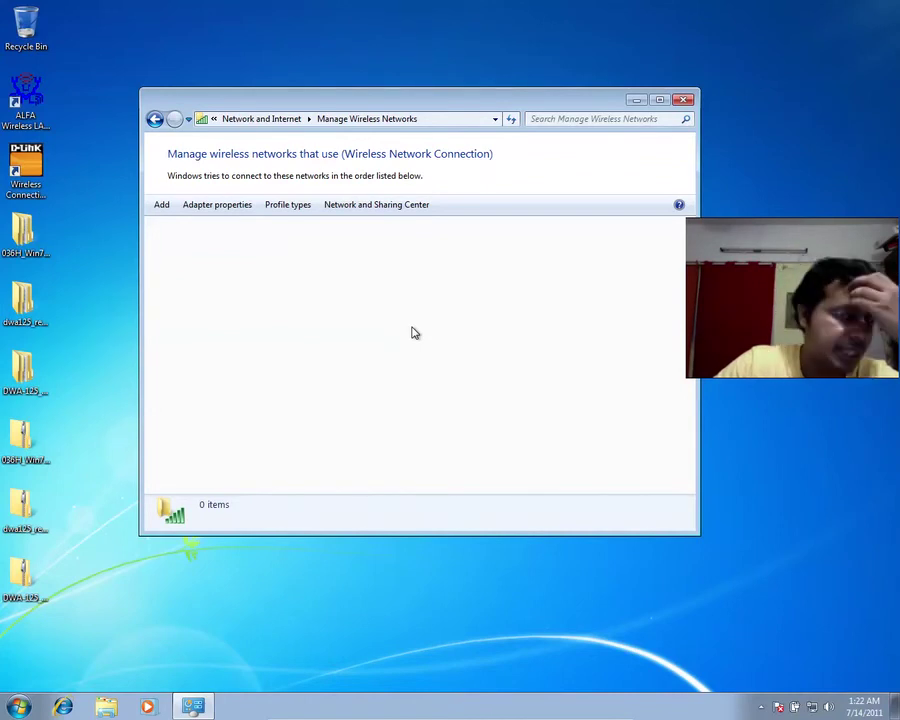
Recheck the hidden background applications for the D-Link utility, and show an overview of all open windows on the host Mac.
{"action": "left_click", "coordinate": [761, 707]}
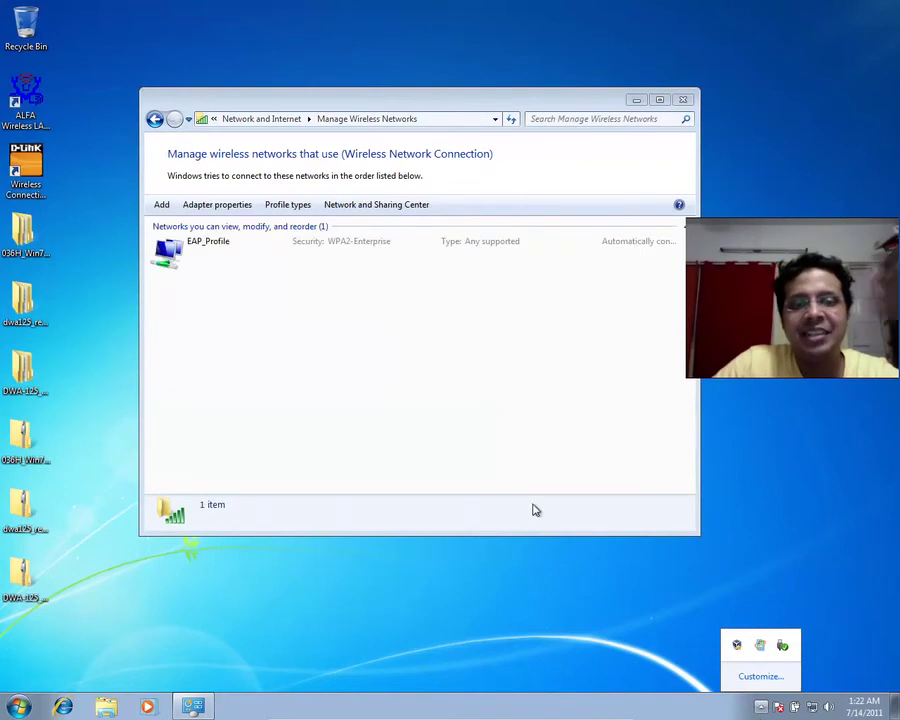
{"action": "left_click", "coordinate": [485, 457]}
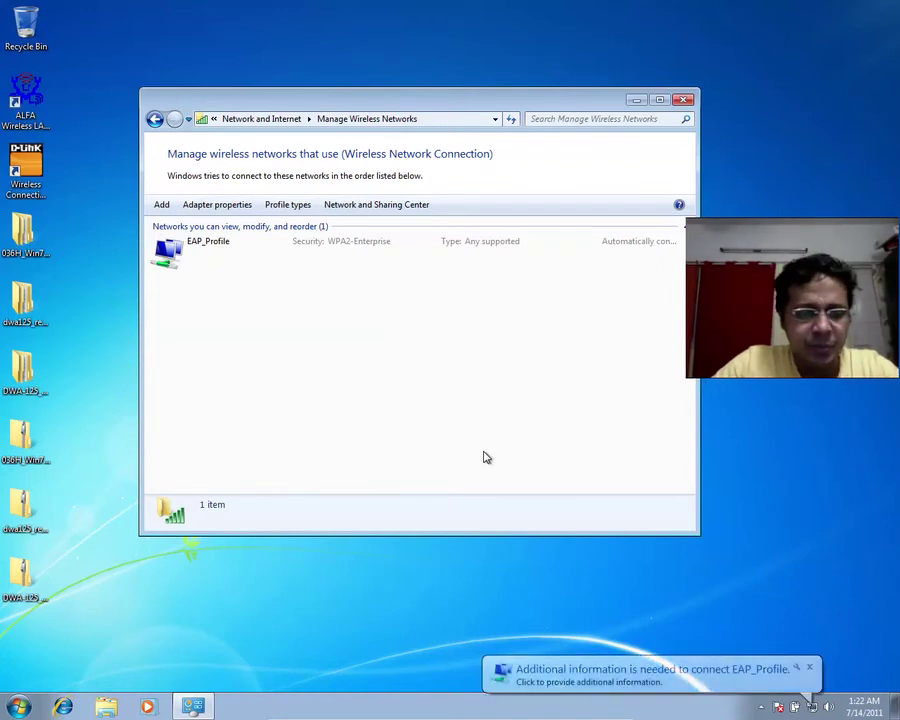
{"action": "key", "text": "F9"}
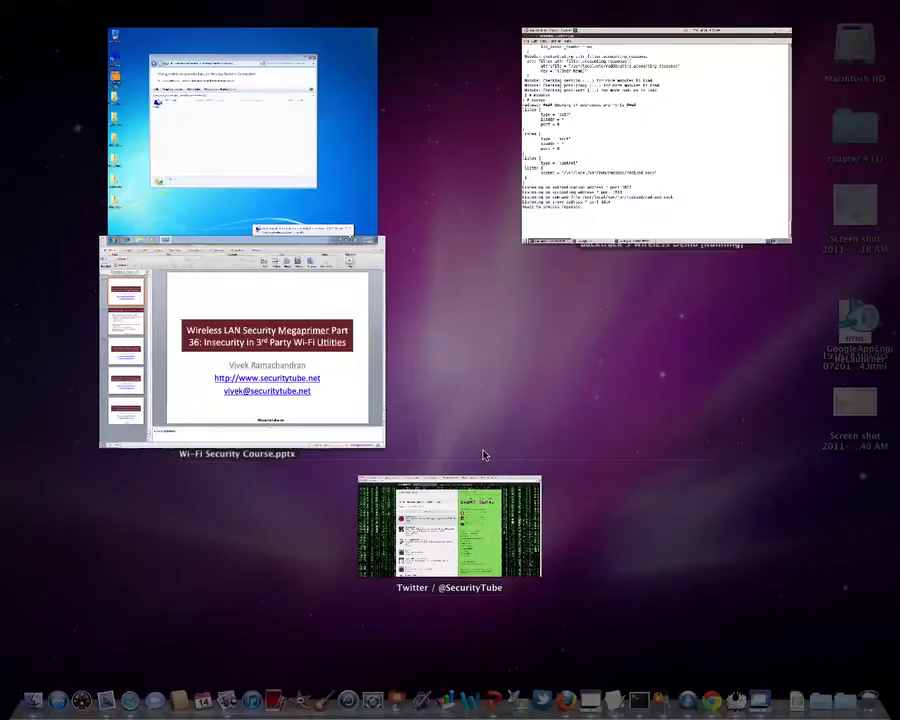